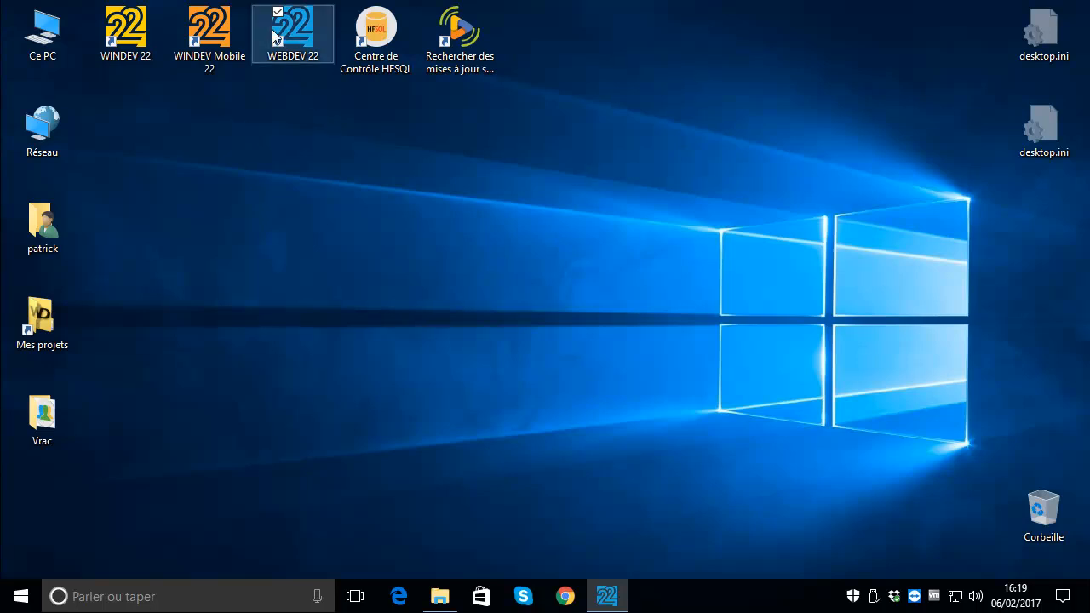
Launch WEBDEV 22 and start creating a new Site project.
click(290, 29)
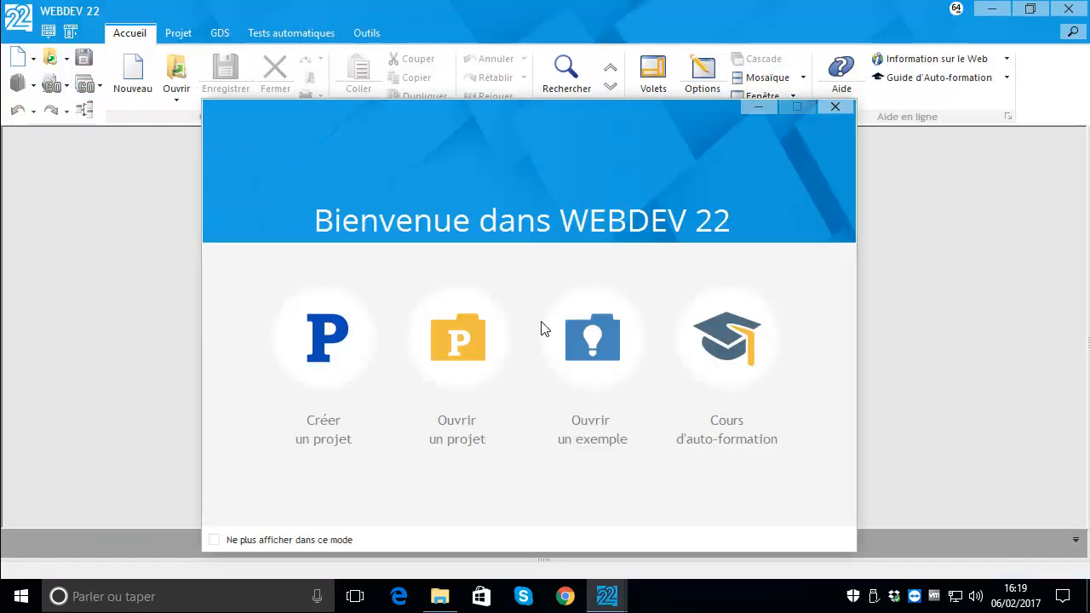
click(325, 340)
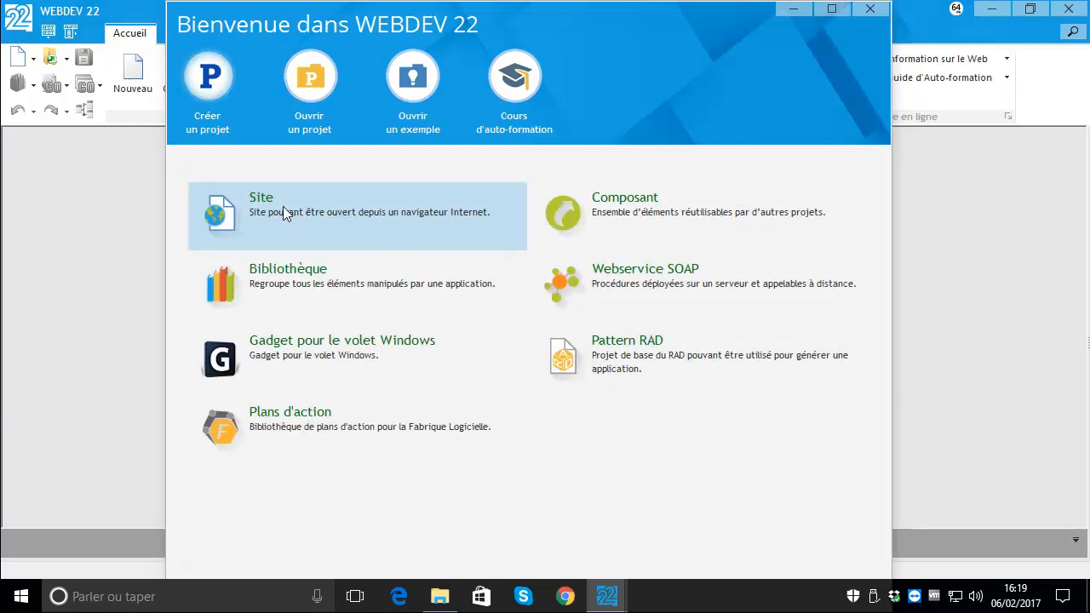
click(211, 74)
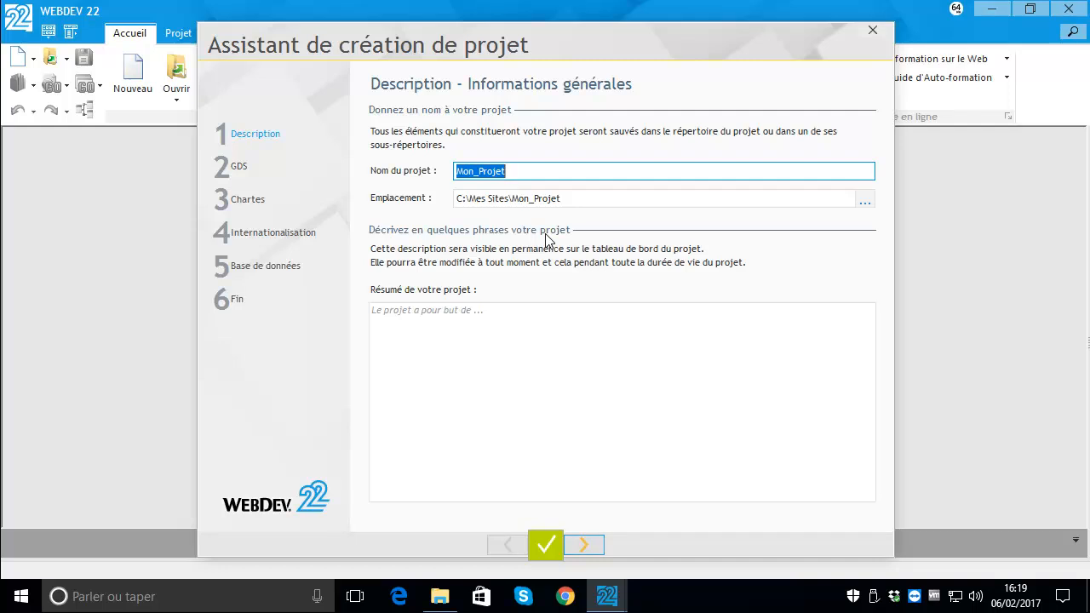
Name the new project Ecole_2, without adding a summary or attached documents.
text(Ecole)
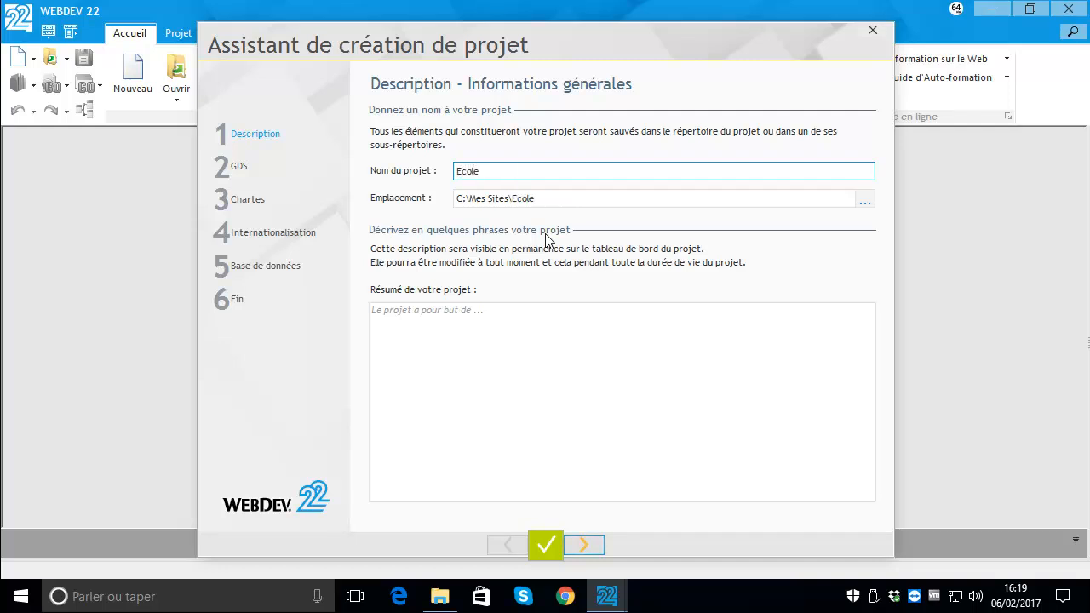
text(_2)
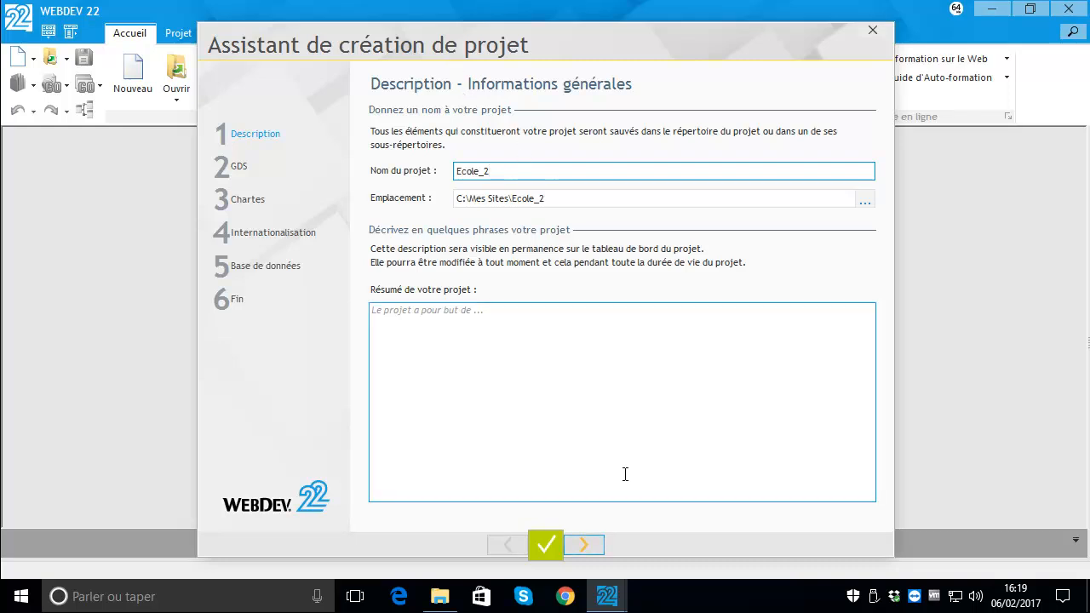
click(587, 542)
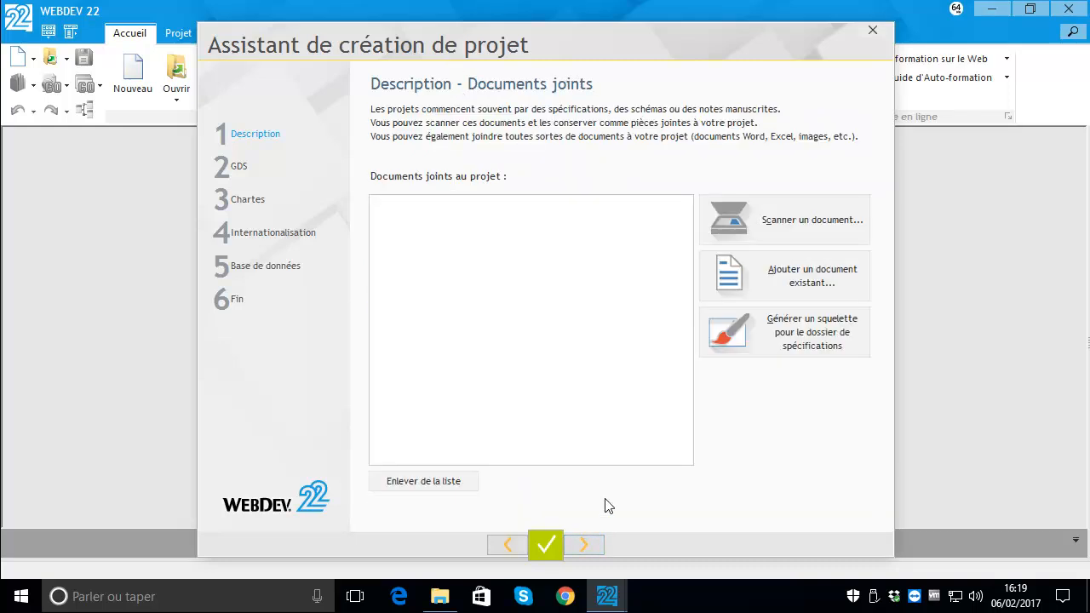
click(588, 545)
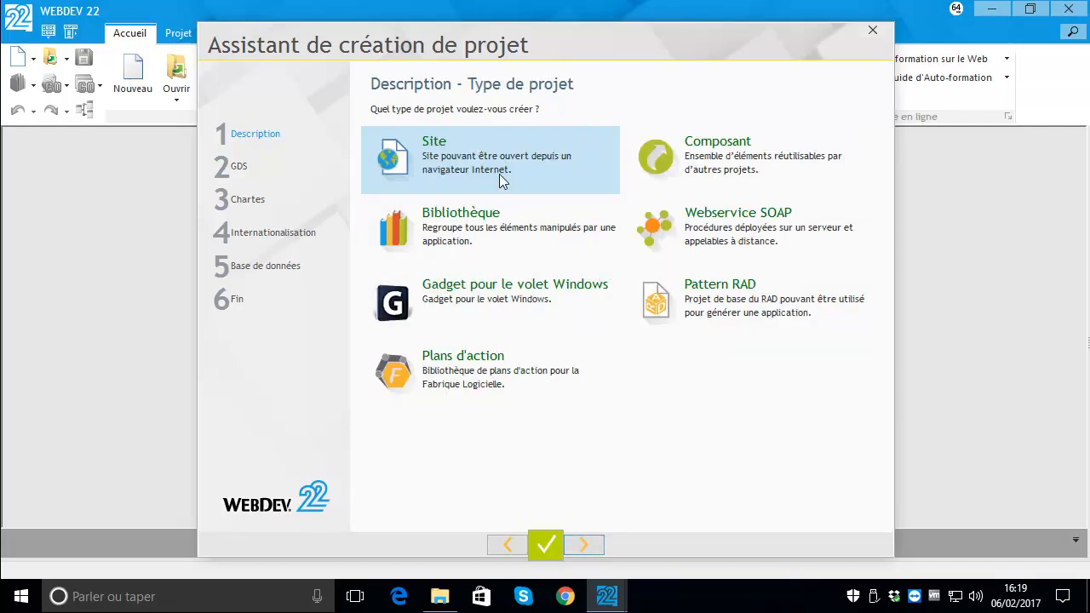
Configure a blank Site project of type Dynamique Intranet/Extranet, without GDS and with the <Standard> programming charter.
click(582, 544)
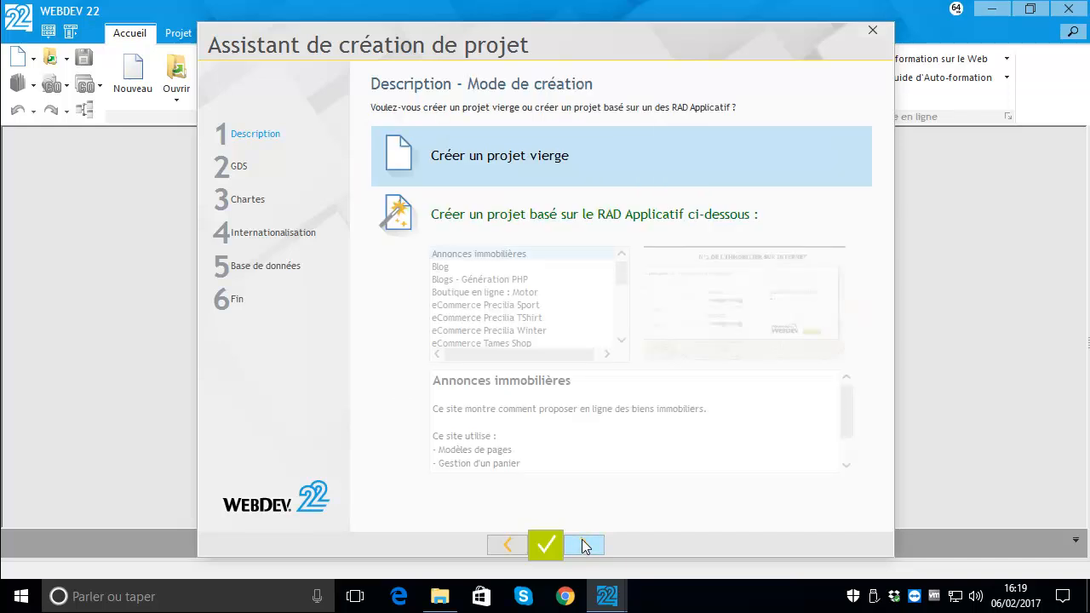
click(587, 550)
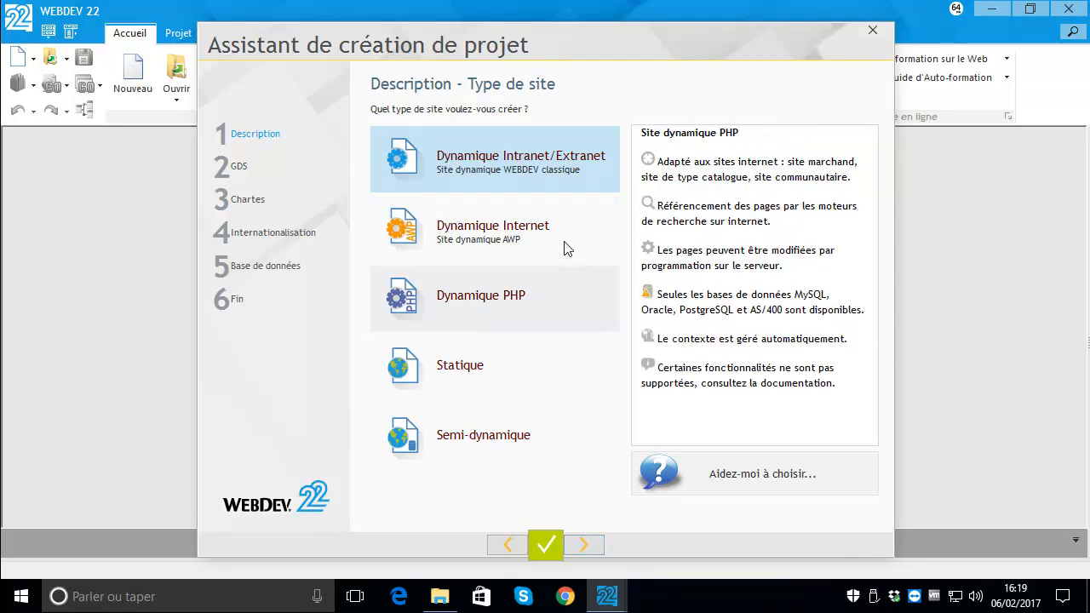
click(584, 544)
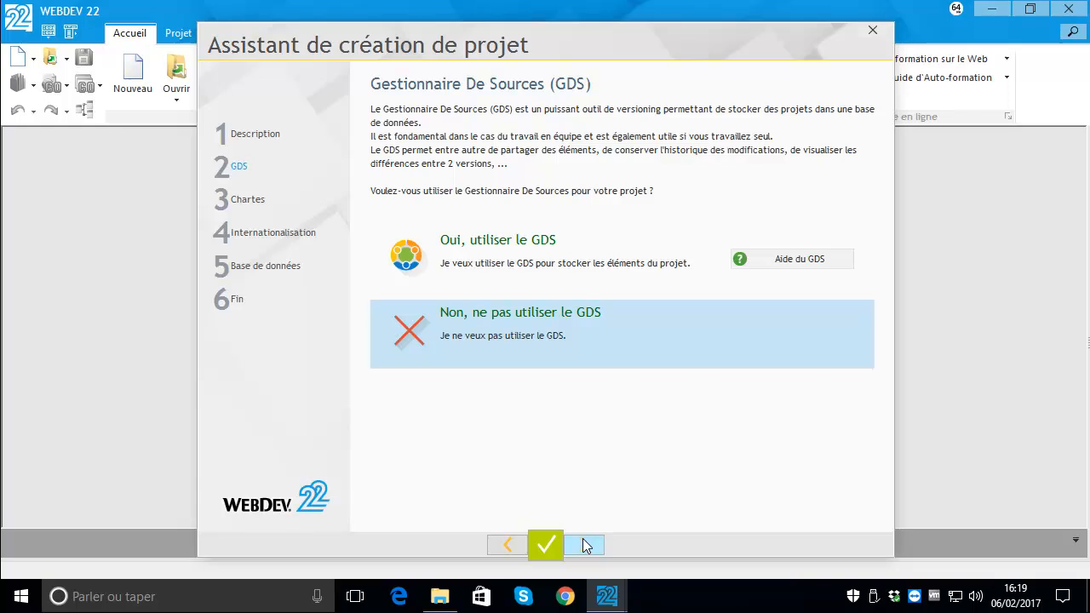
click(584, 544)
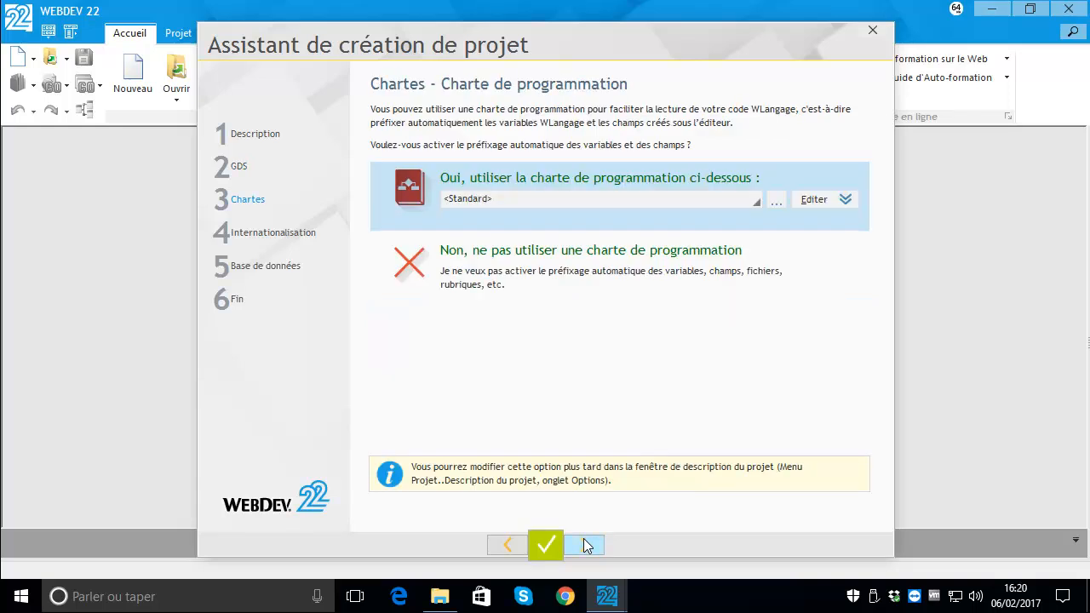
click(584, 544)
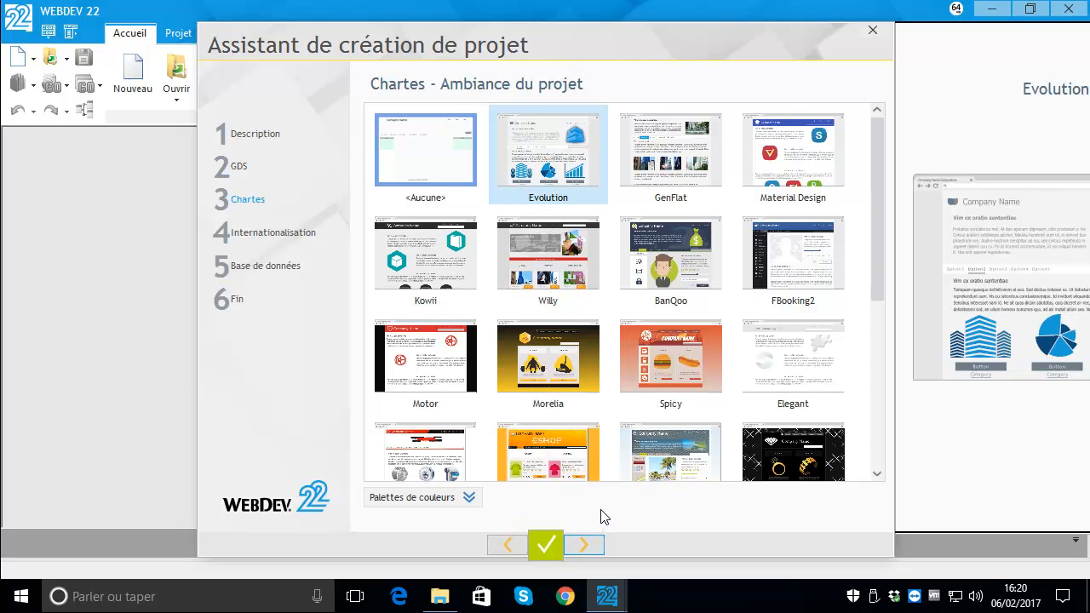
Confirm the project's ambiance and French as its language, and choose to create a new database.
click(663, 368)
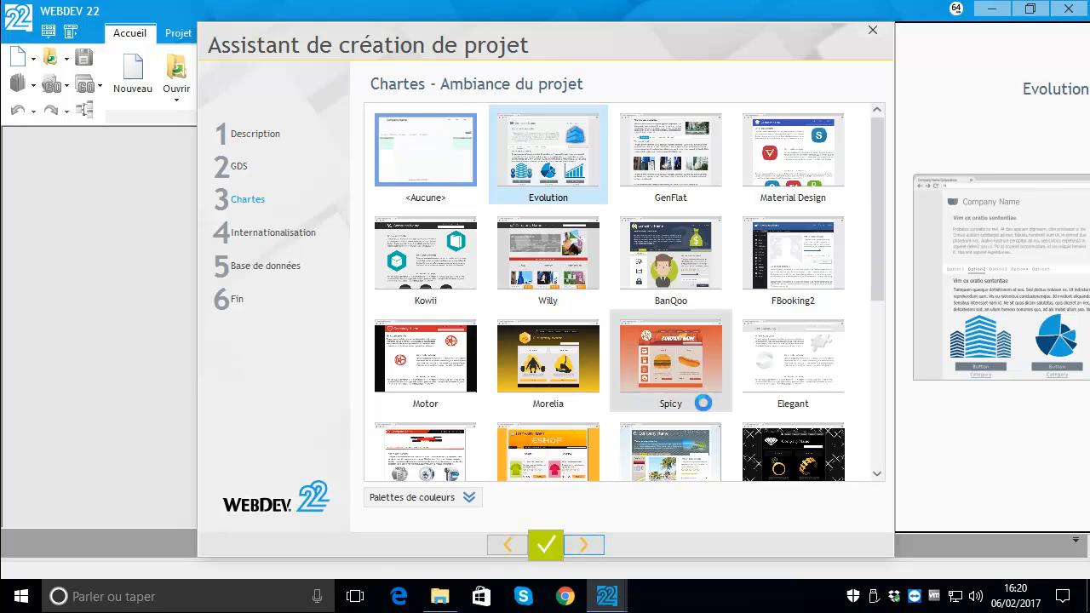
click(584, 545)
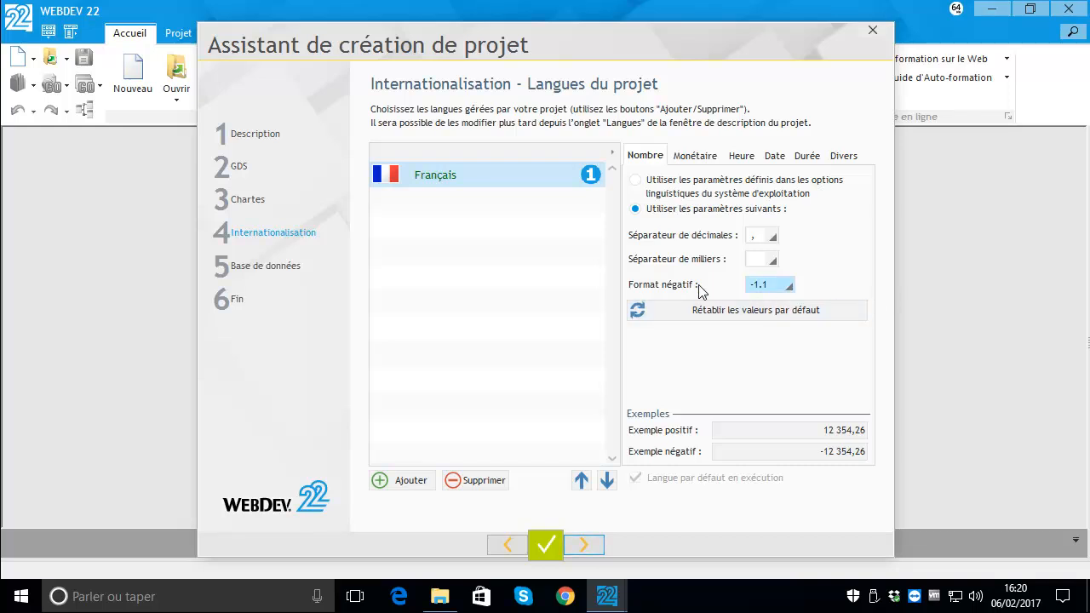
click(585, 547)
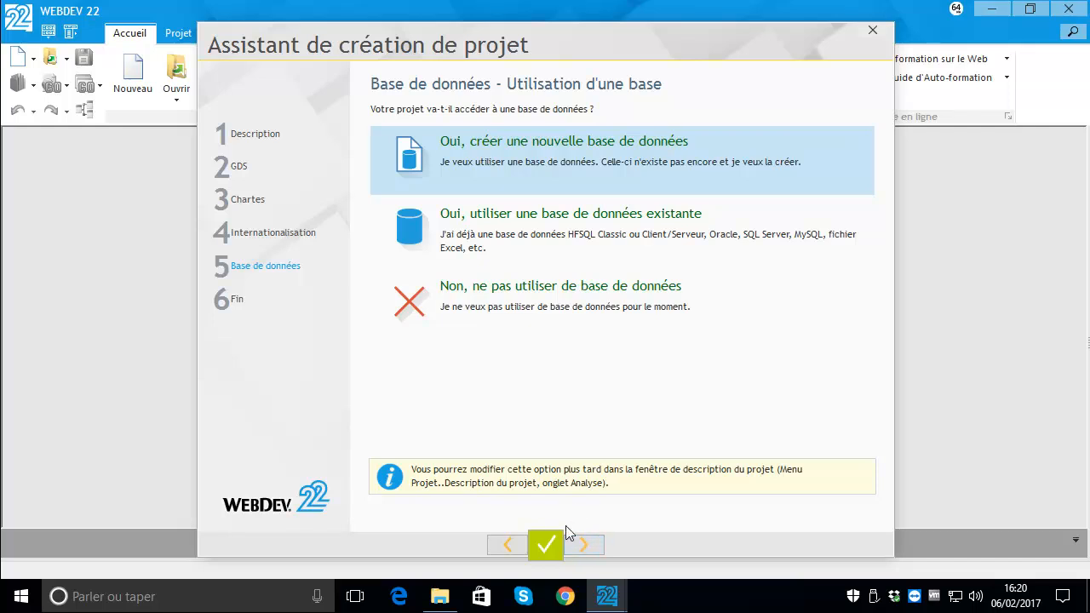
click(583, 543)
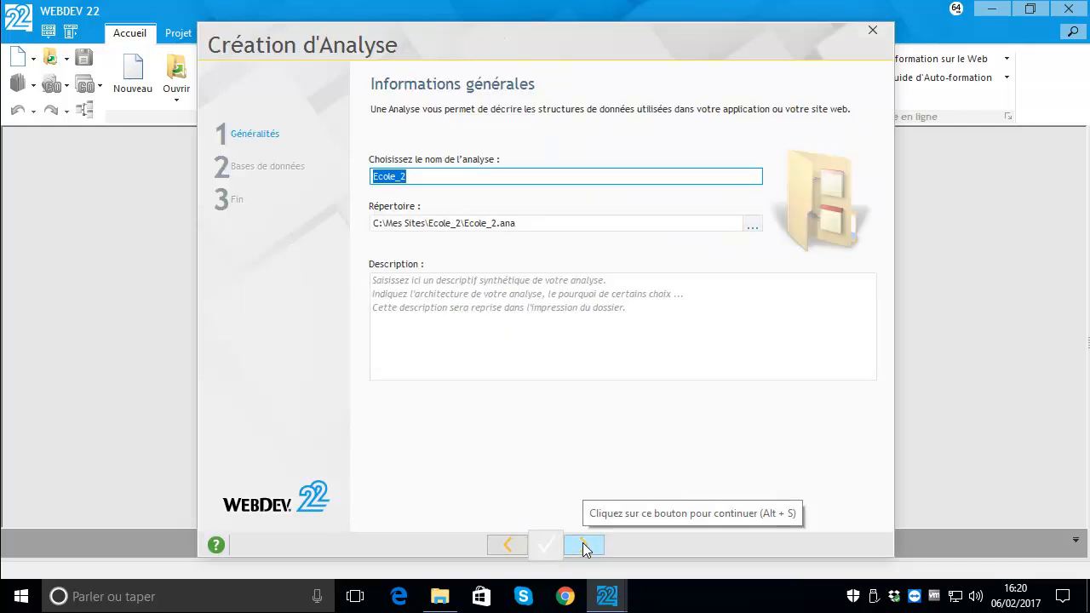
Create the analysis Ecole_2 with the HFSQL Classic database type and authorise the administrator tool.
click(582, 543)
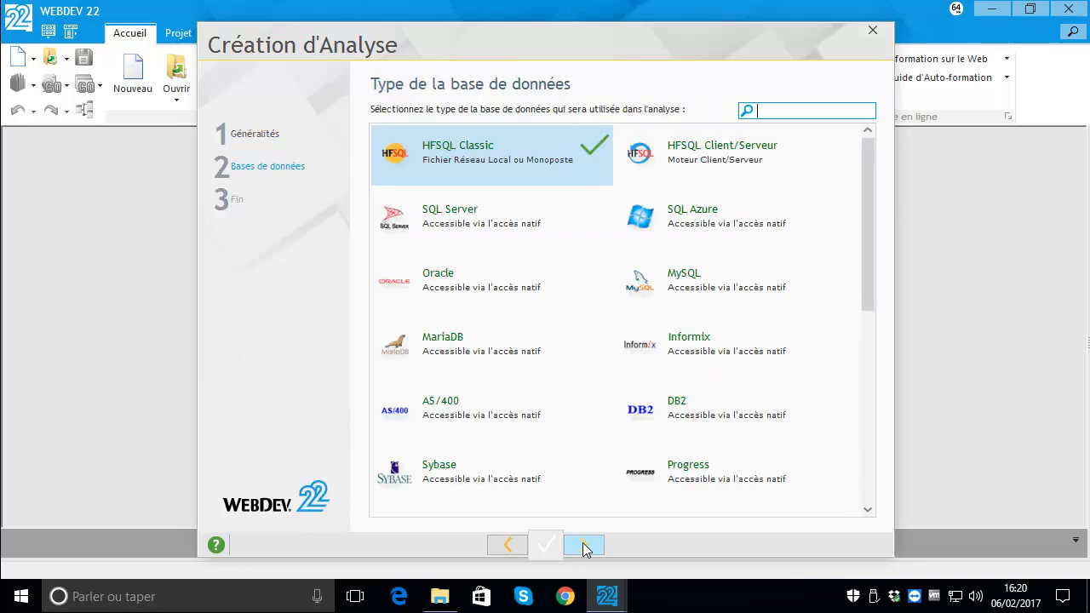
click(583, 543)
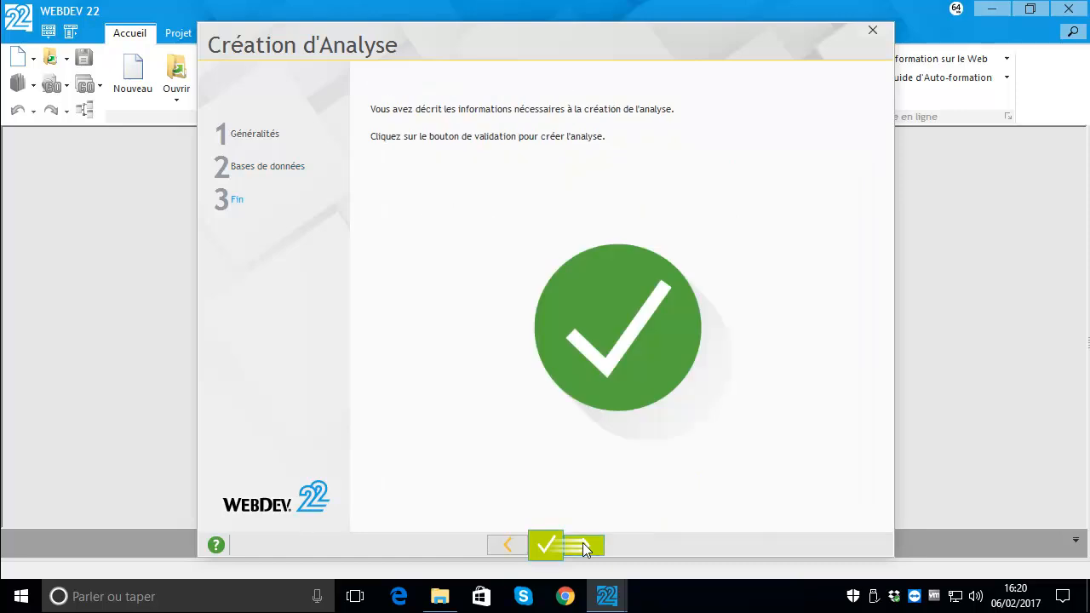
click(582, 543)
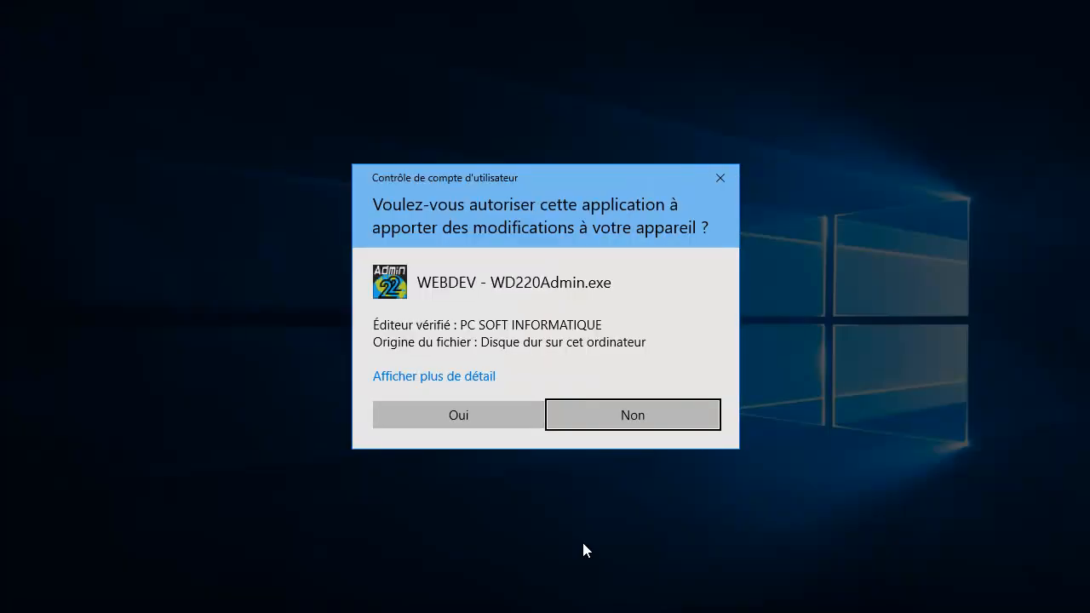
click(466, 415)
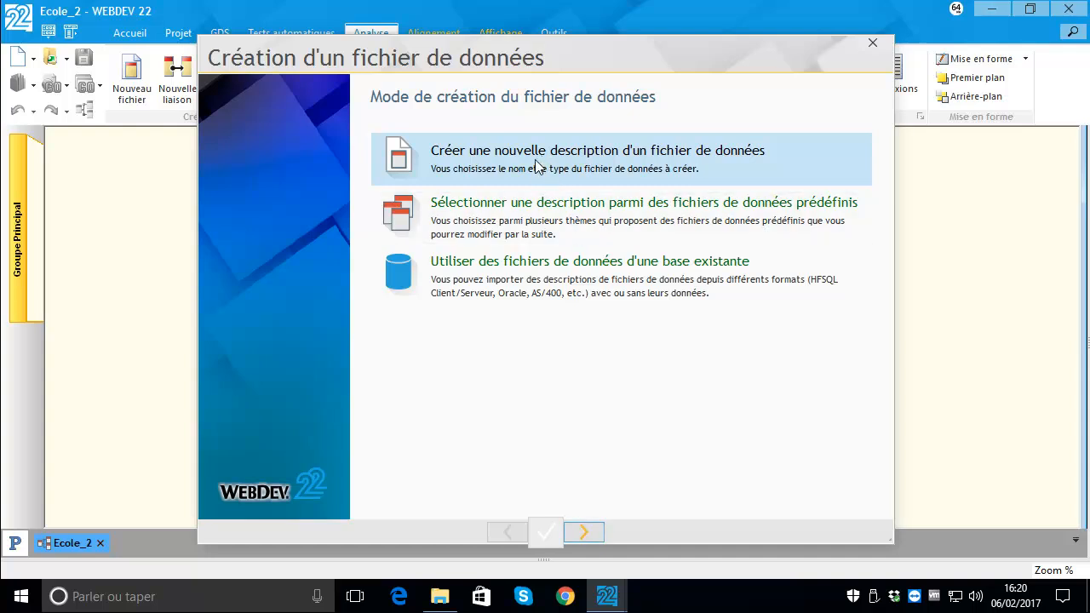
Create a new data file description named Elèves.
click(583, 531)
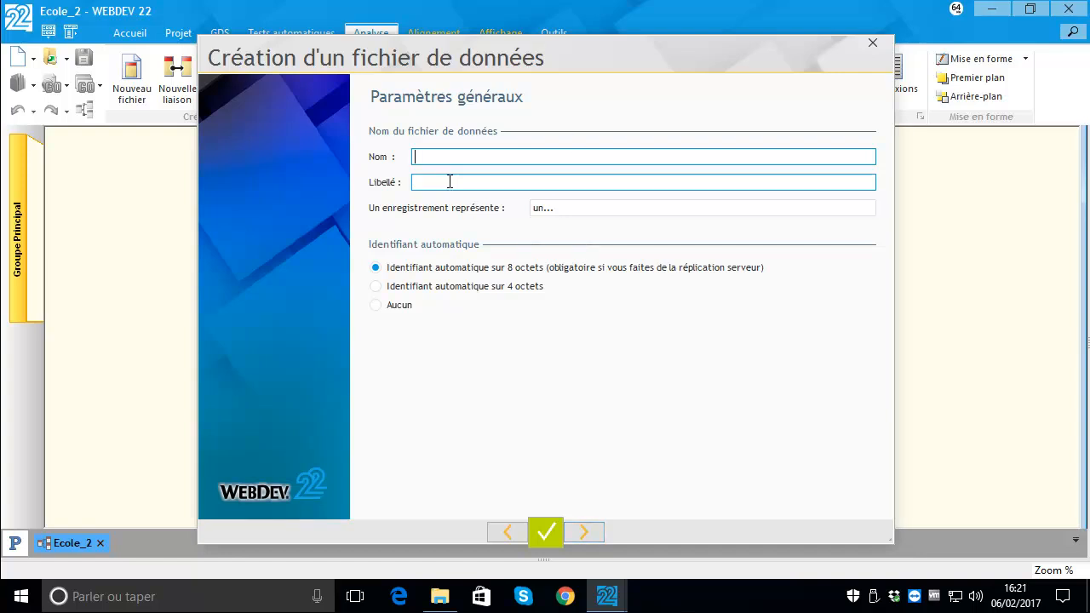
text(Ele)
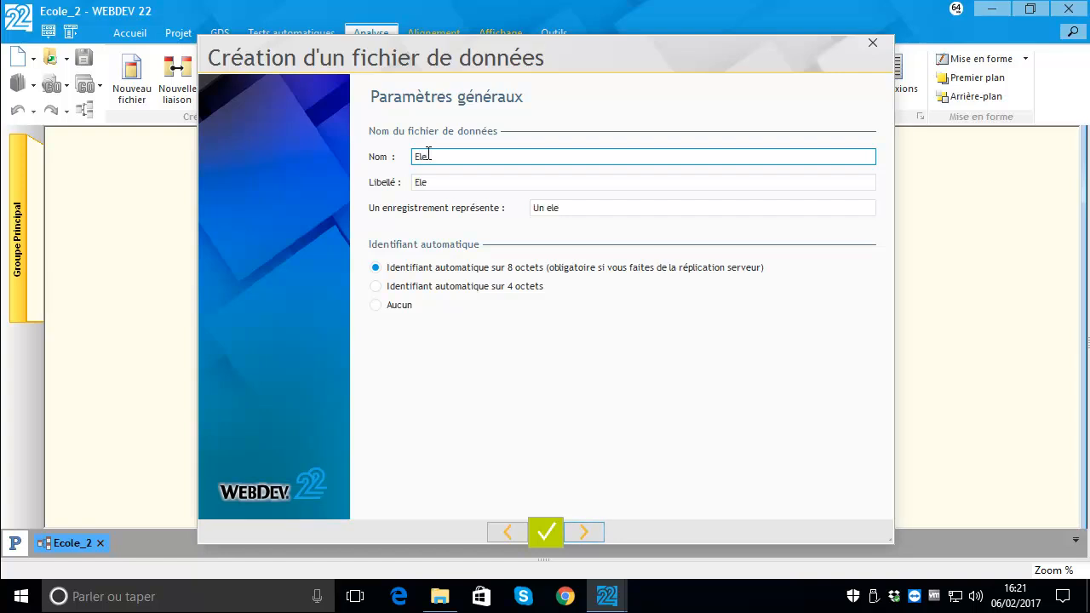
key(BackSpace)
text(èves)
Set what a record represents to the singular "Un eleve" and complete the data file as HFSQL Classic with an 8-byte automatic identifier.
click(589, 212)
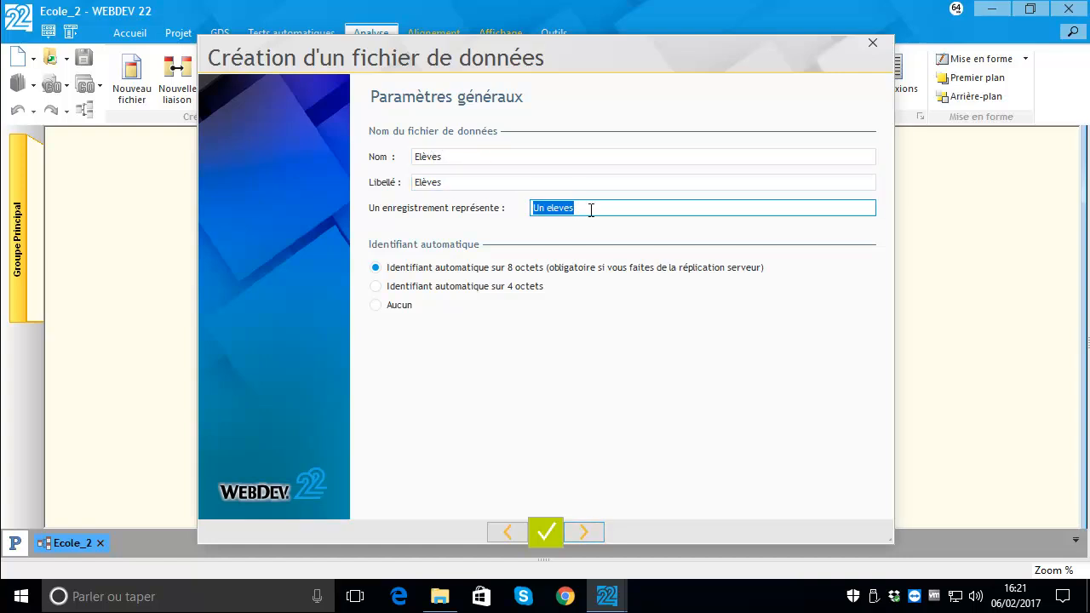
click(590, 210)
key(BackSpace)
click(596, 530)
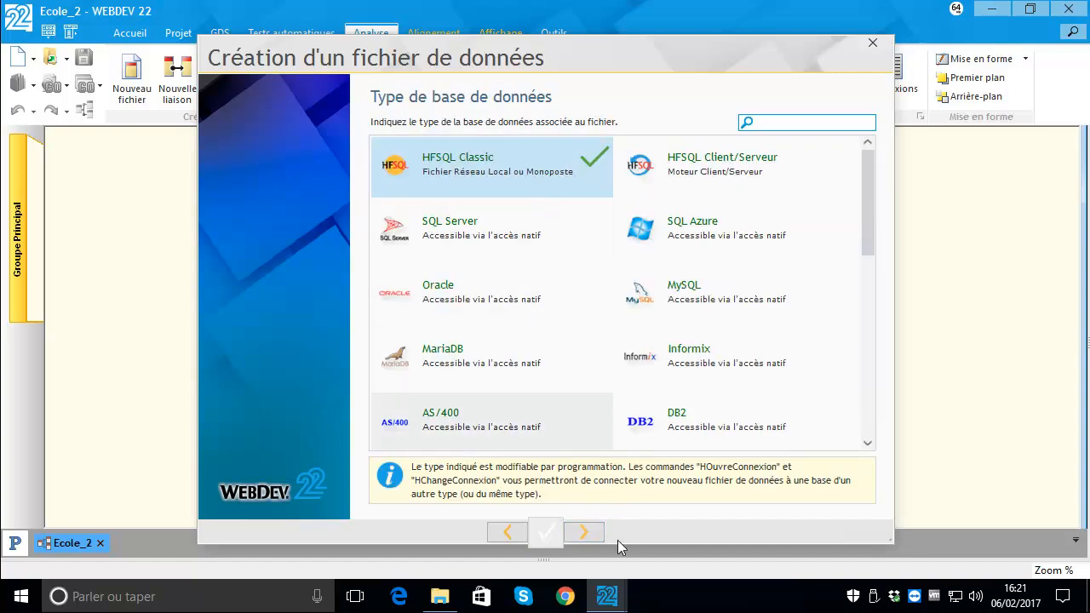
click(585, 531)
click(593, 535)
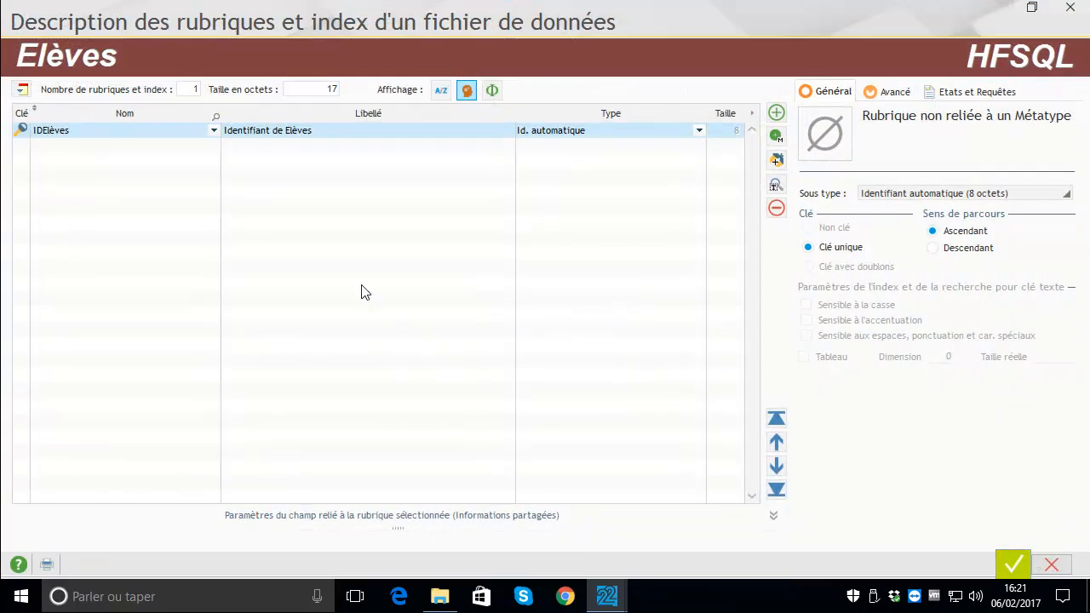
Consult the Elèves file structure in the existing Ecole project and return to the Ecole_2 project.
mouse_move(616, 600)
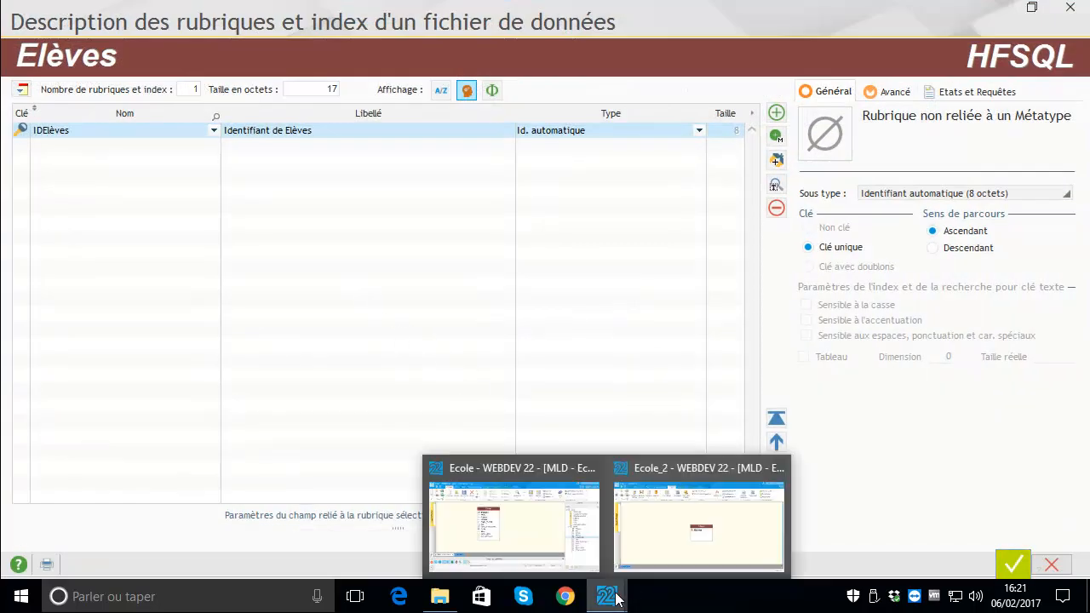
mouse_move(566, 558)
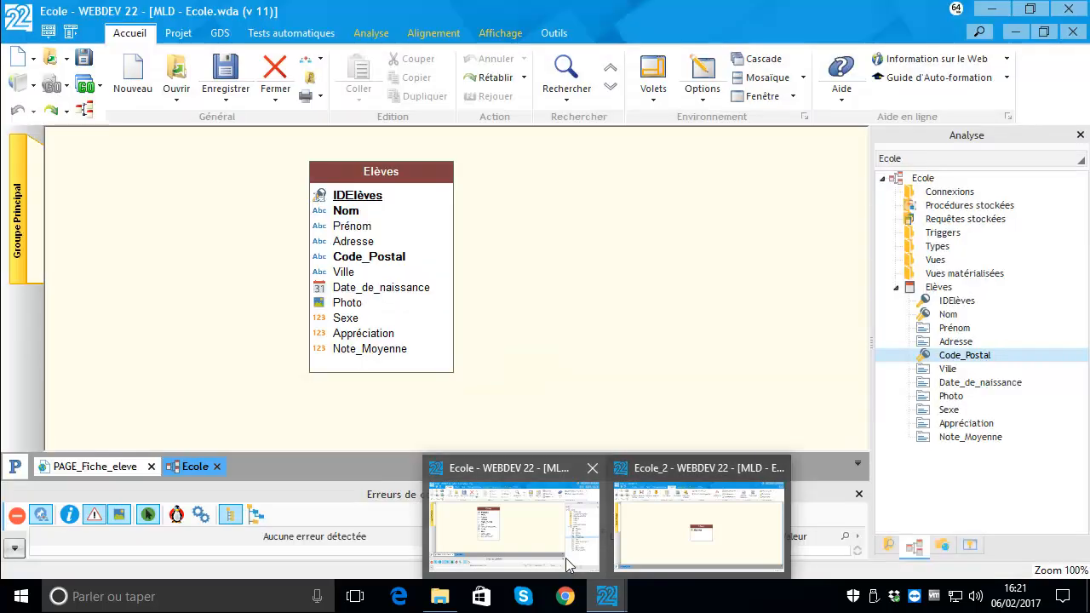
click(565, 557)
mouse_move(599, 598)
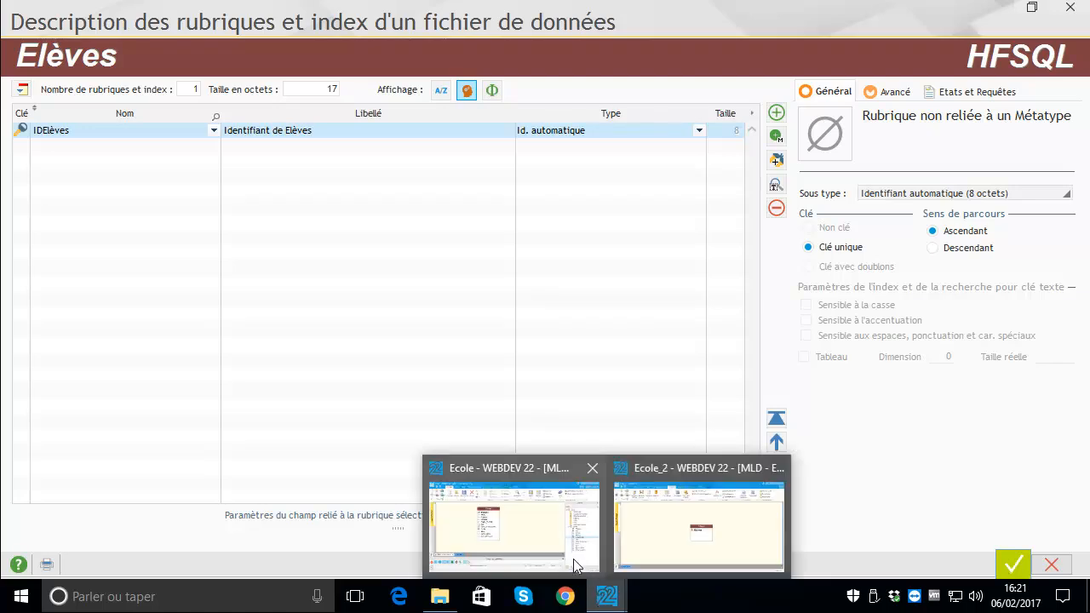
click(576, 562)
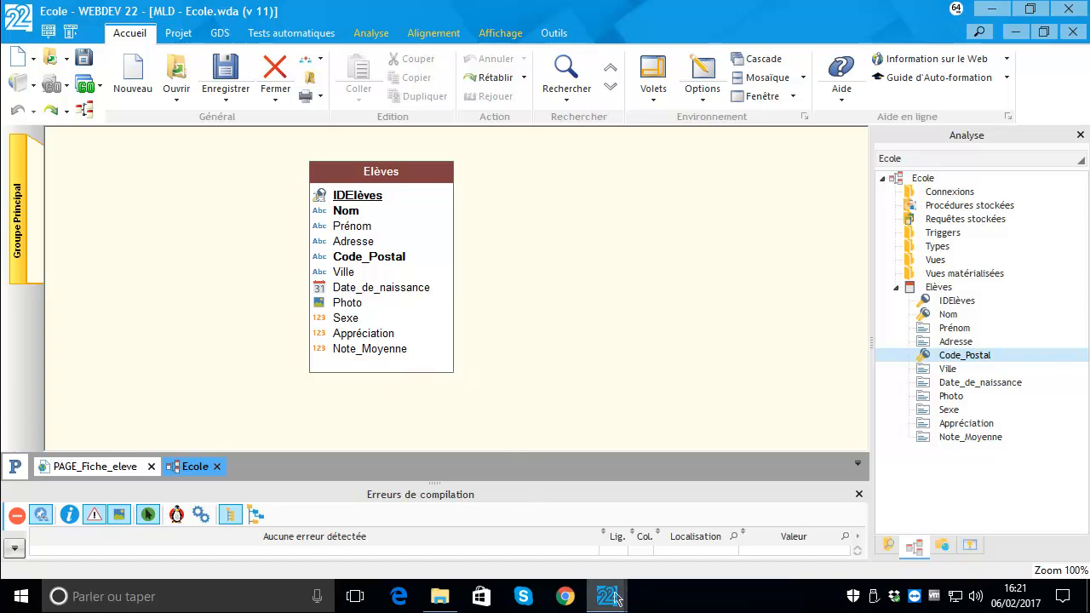
mouse_move(617, 599)
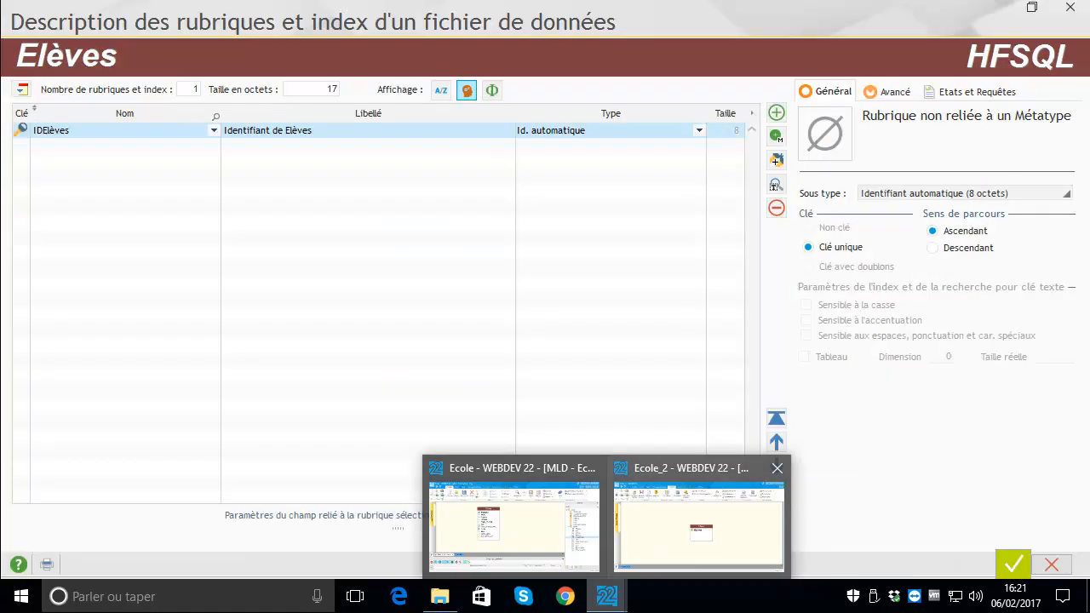
click(682, 533)
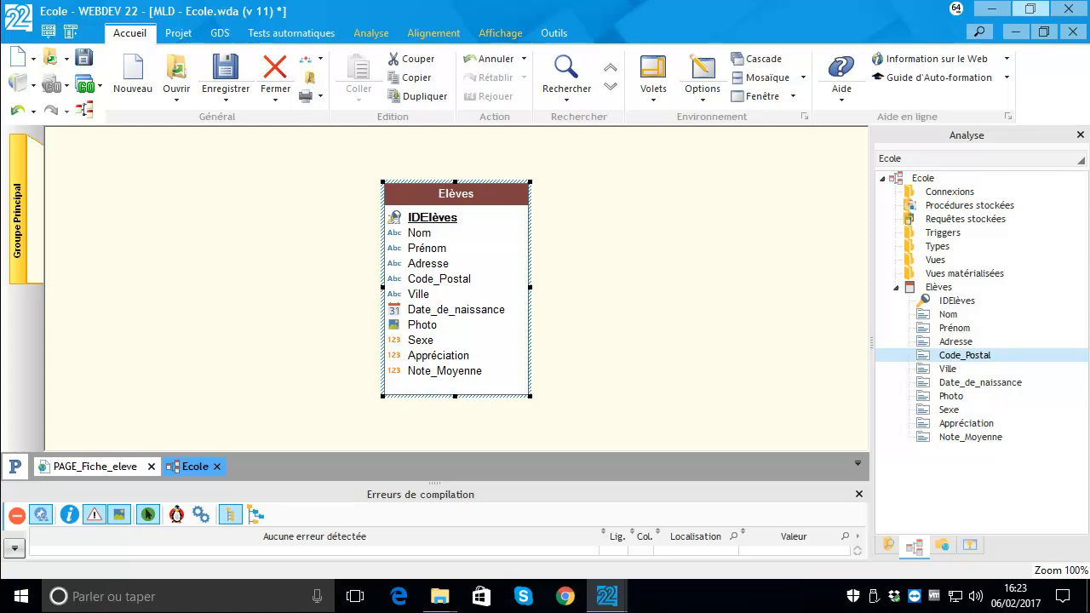
Open the item description of the Elèves file in the Ecole analysis and set the Photo item's type to Son, image, binaire.
double_click(455, 253)
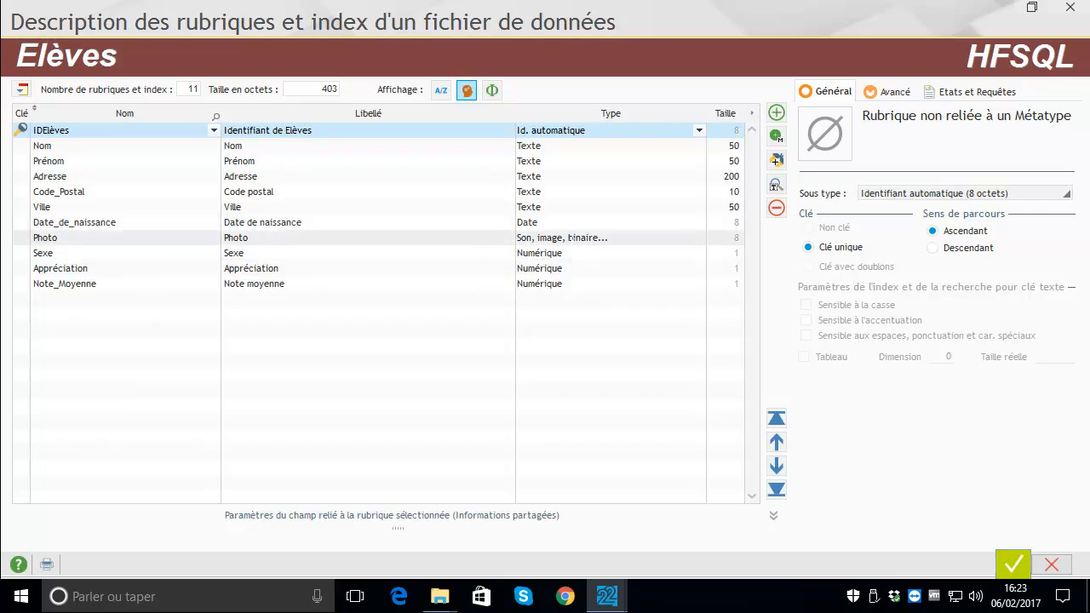
click(570, 237)
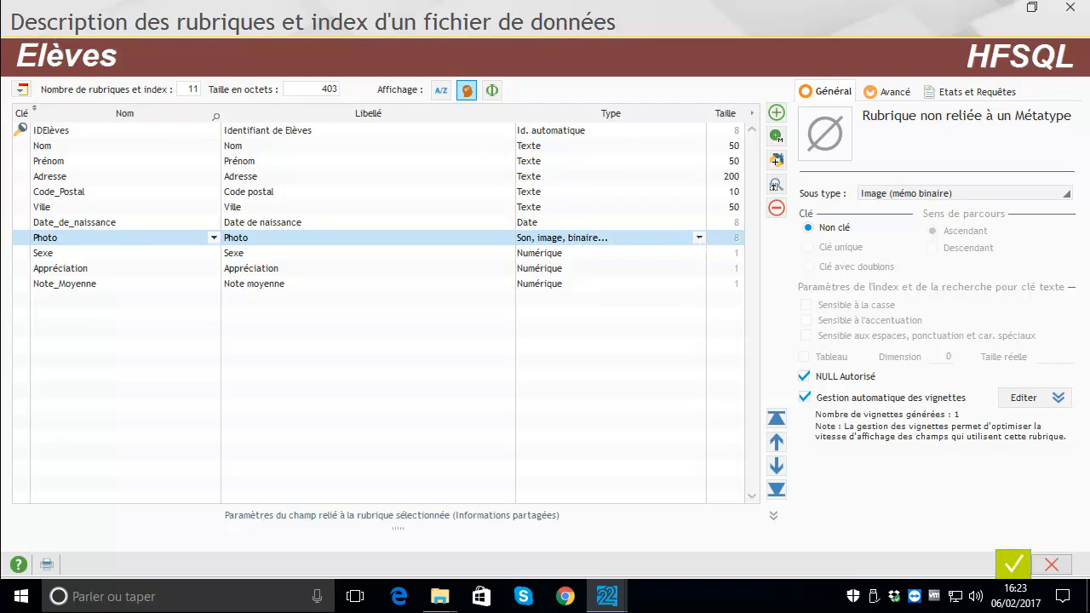
click(699, 237)
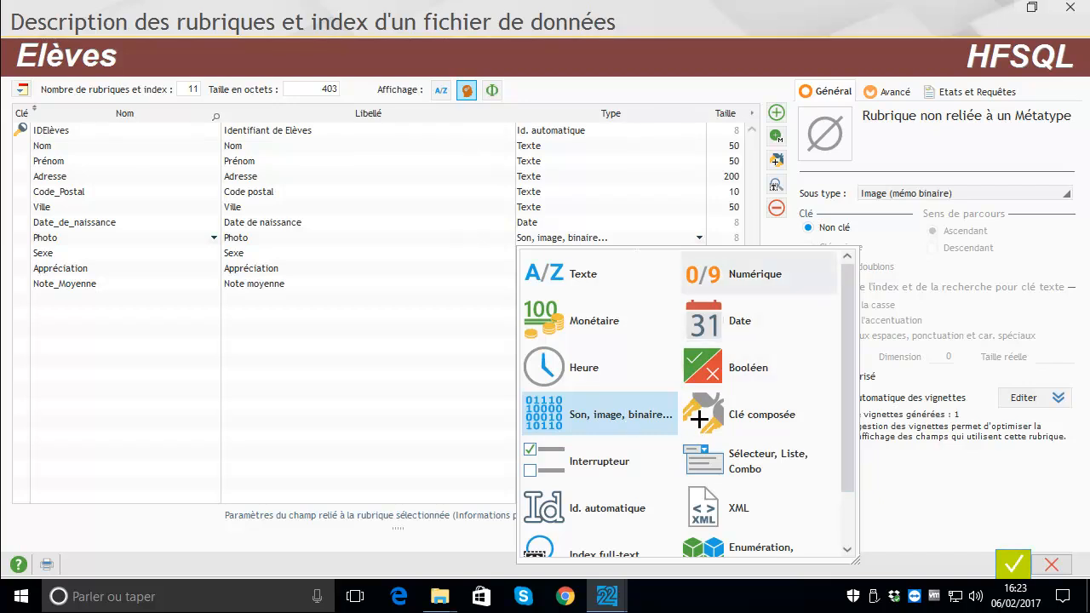
click(599, 414)
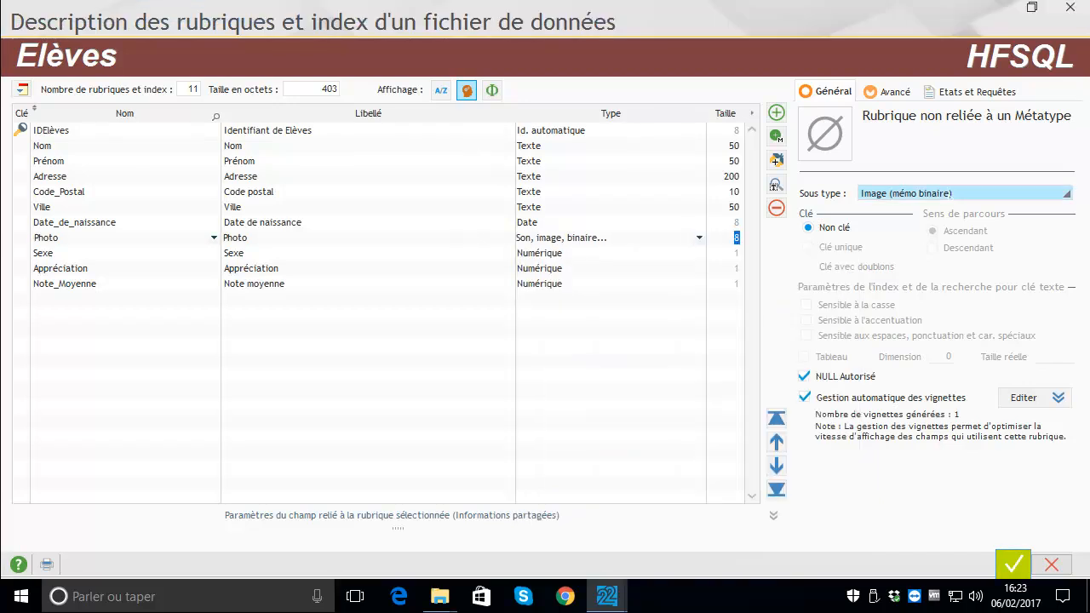
Set the Photo item's subtype to Image (mémo binaire), check Note_Moyenne's format and validate the Elèves item descriptions.
click(963, 193)
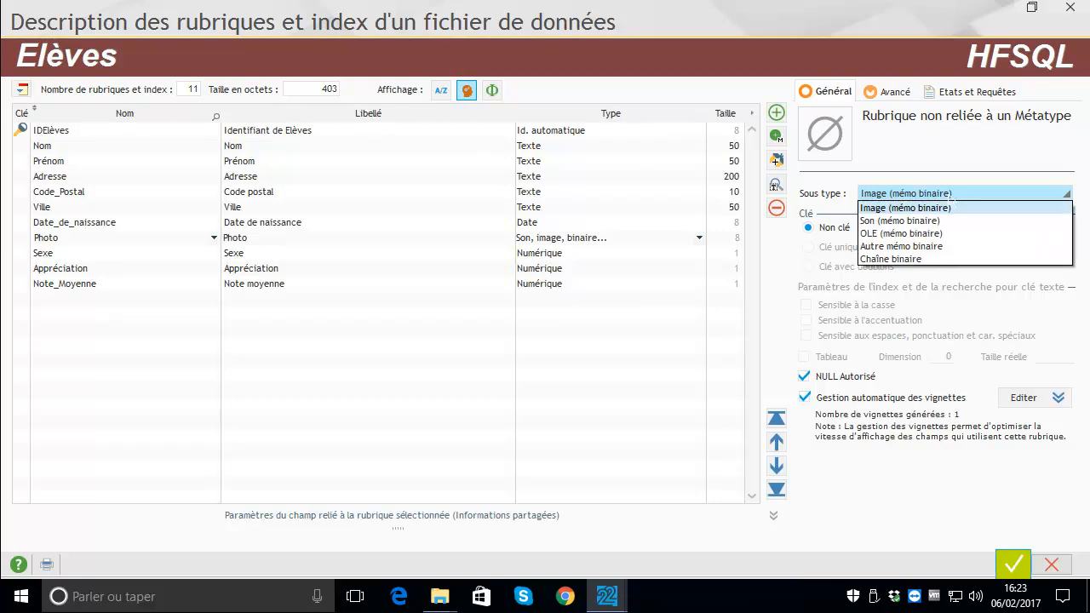
click(937, 208)
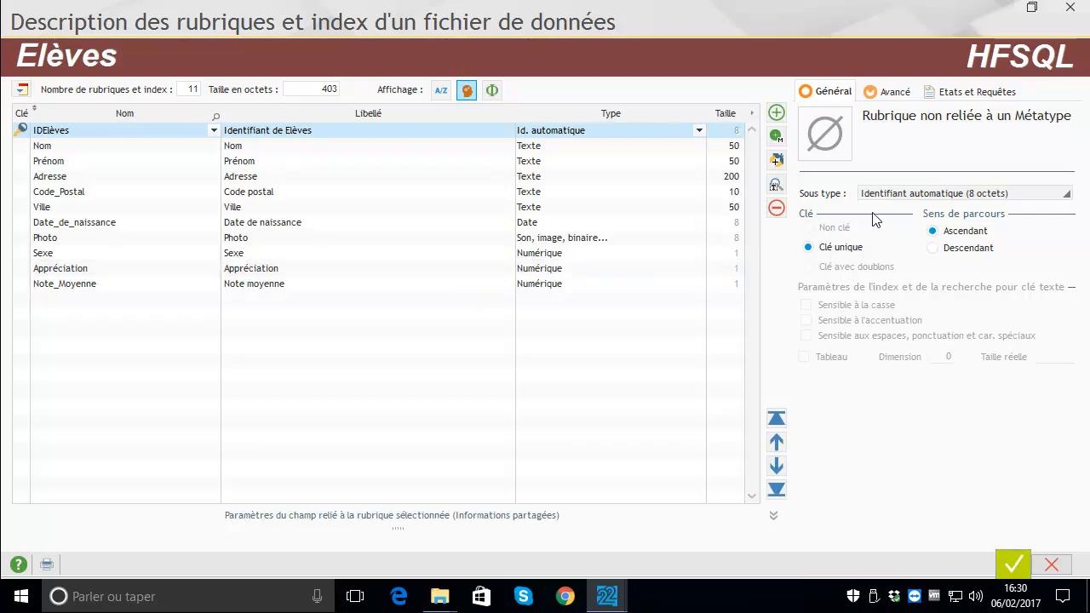
click(576, 293)
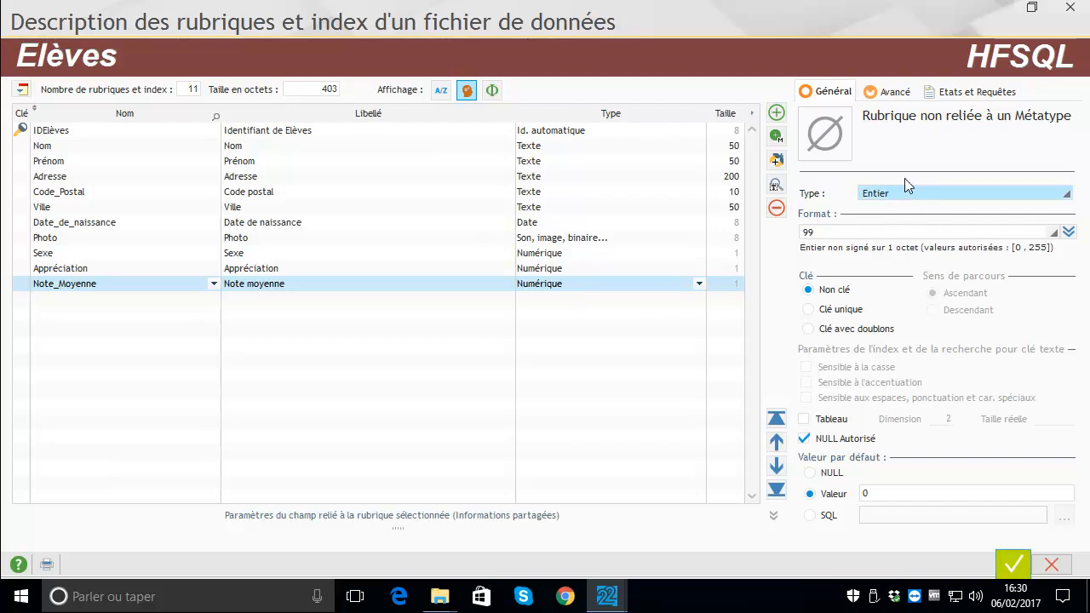
drag(827, 233, 790, 232)
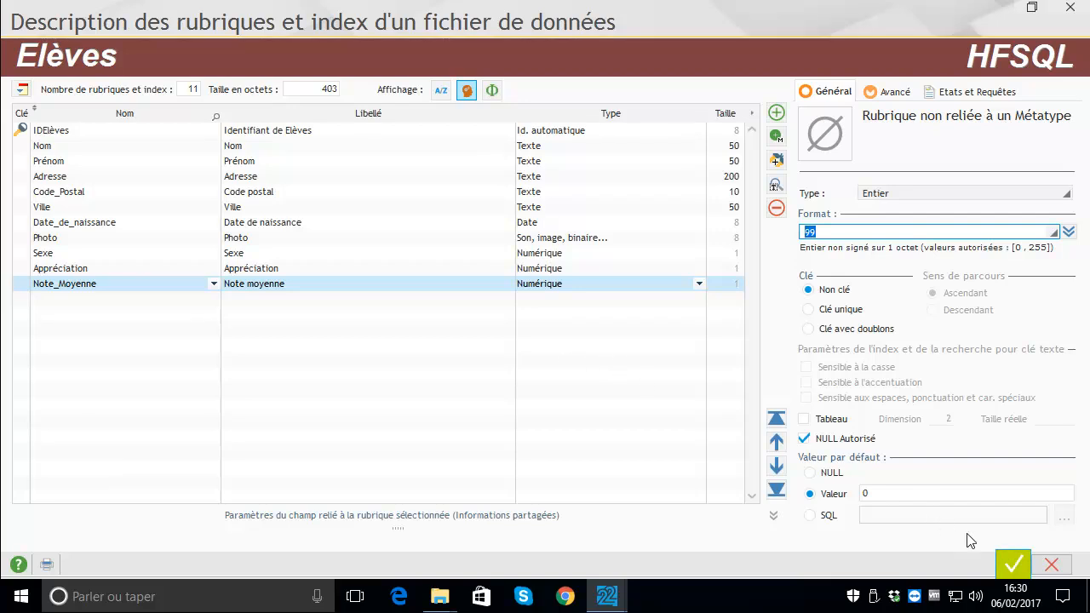
click(1012, 566)
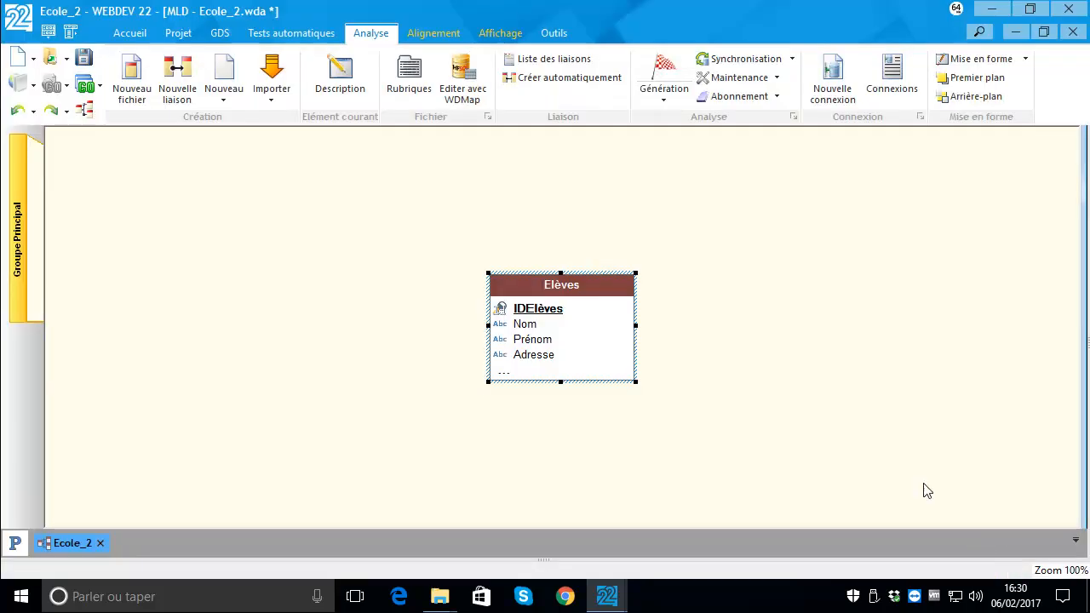
Resize the Elèves box in the analysis diagram to fit its full item list and generate the analysis.
drag(535, 285, 529, 409)
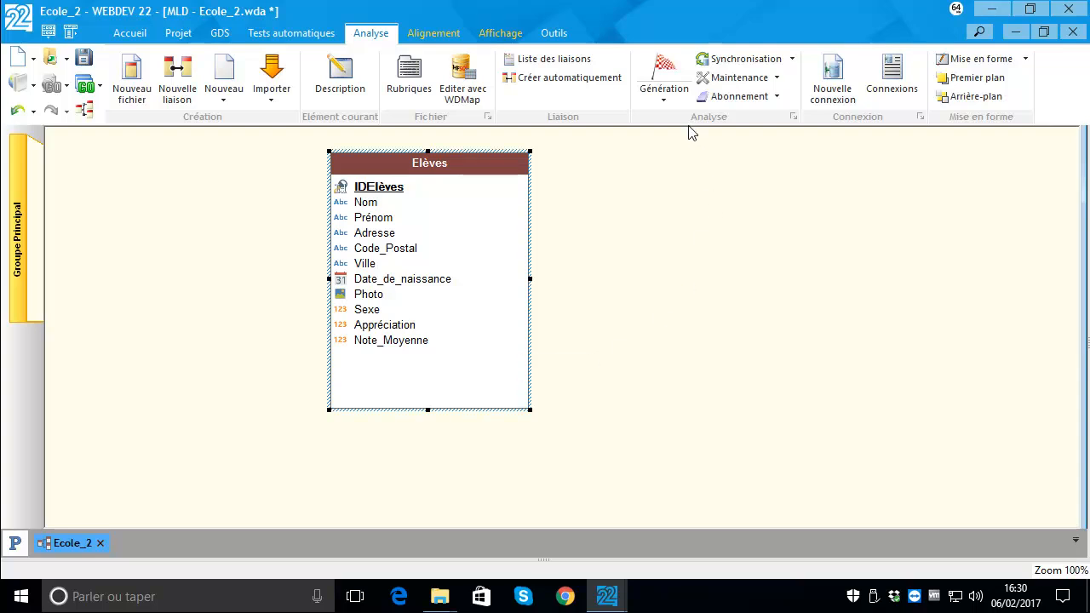
click(666, 68)
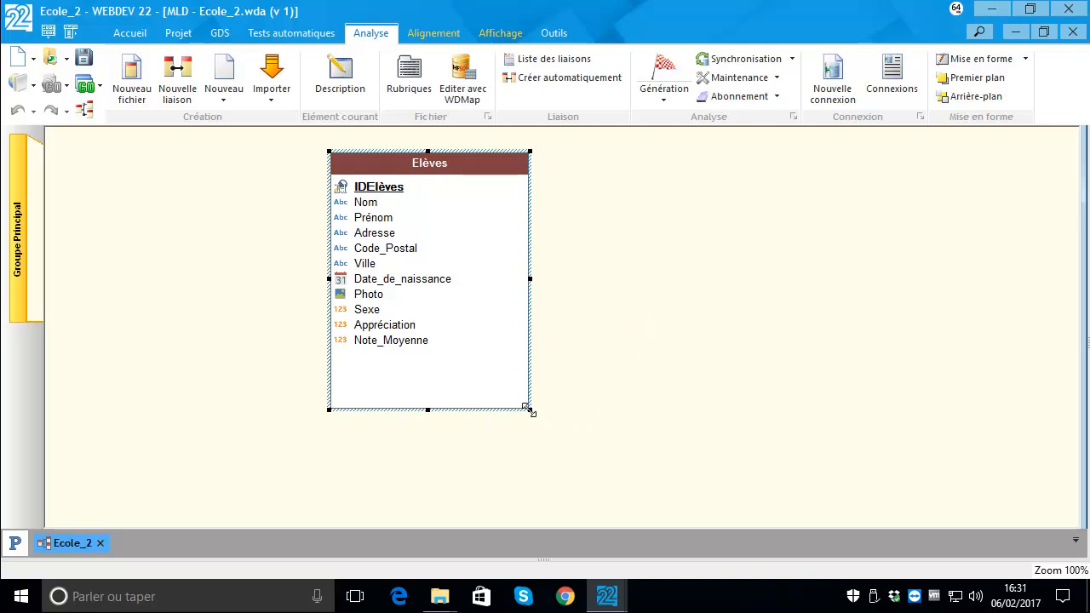
drag(529, 410, 504, 362)
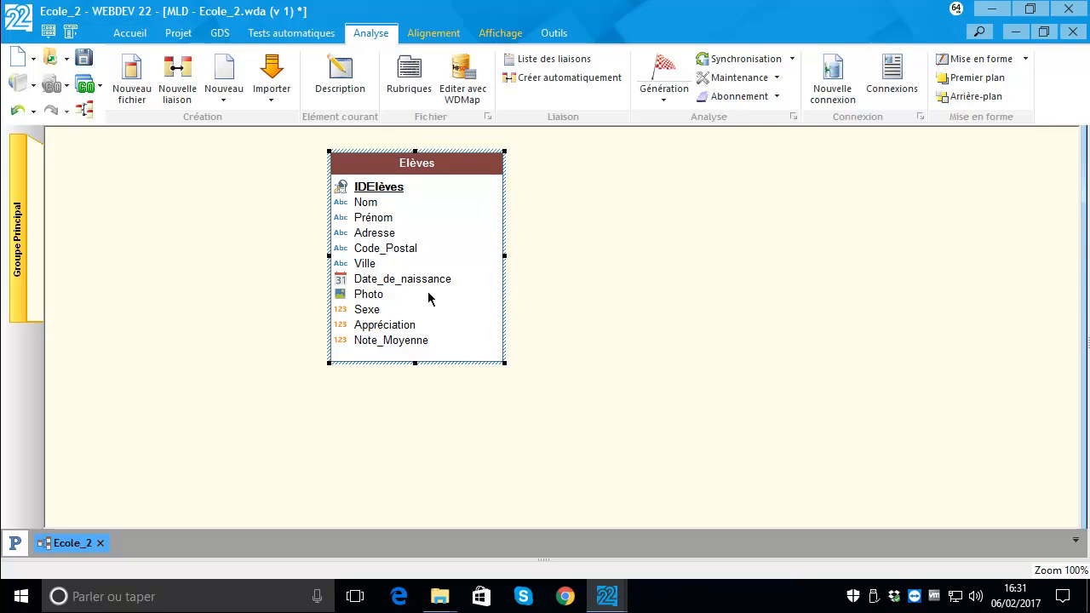
right_click(434, 209)
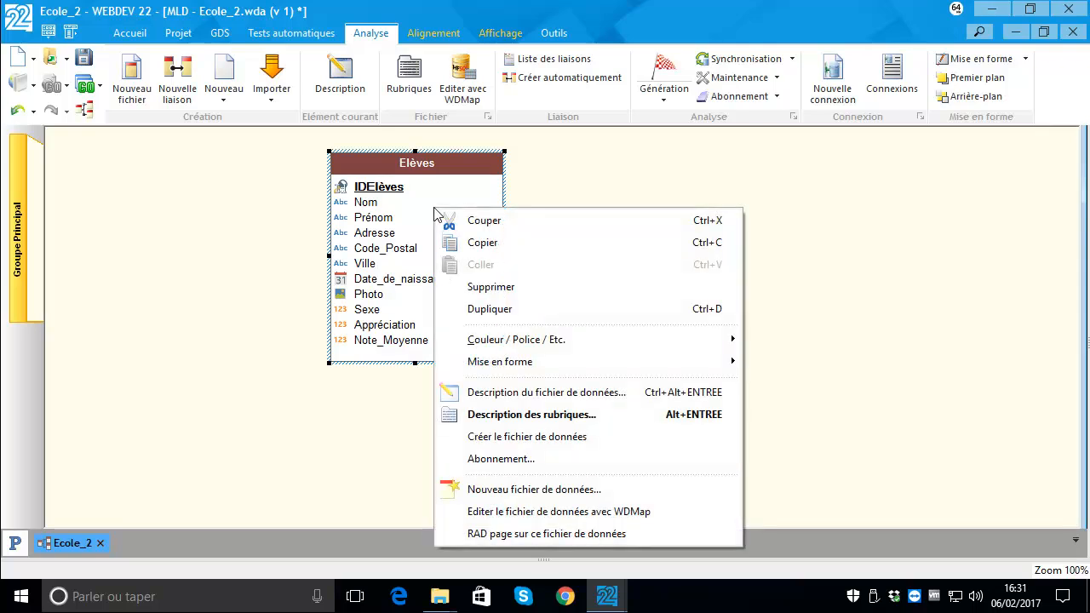
click(614, 515)
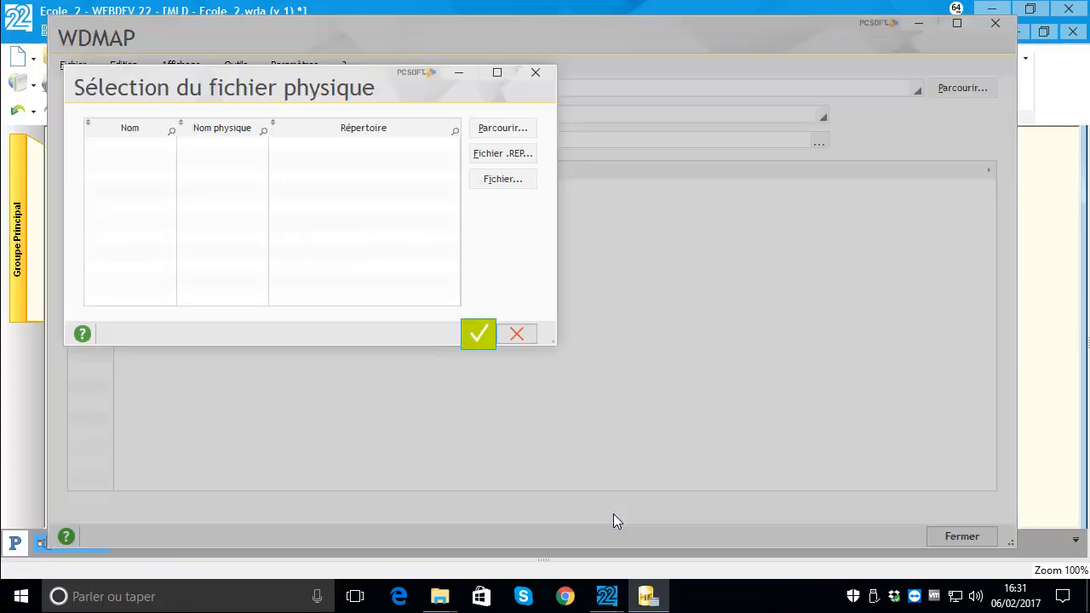
click(518, 332)
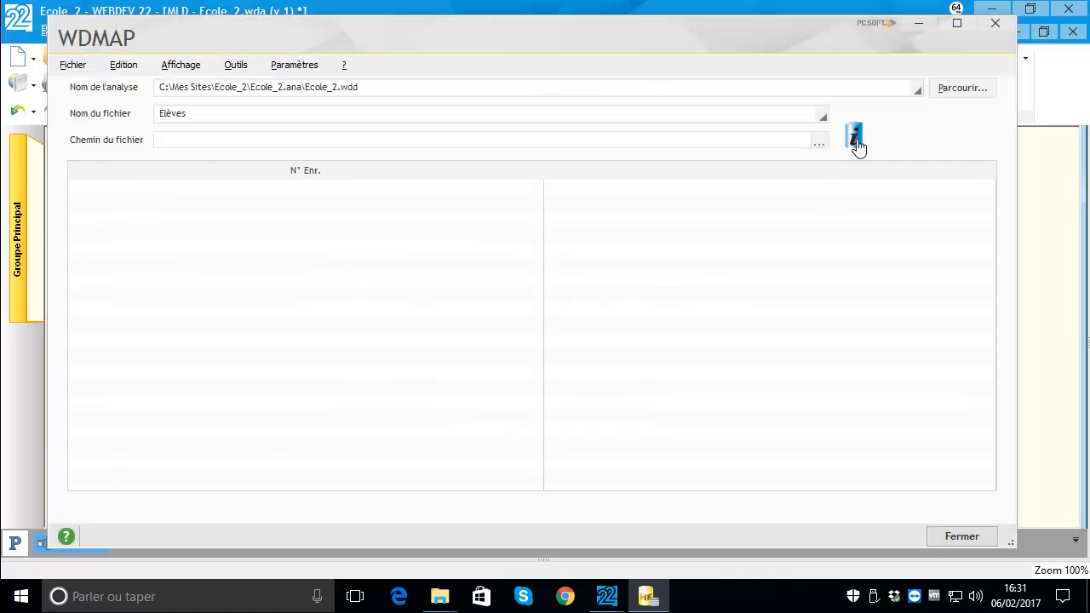
click(995, 24)
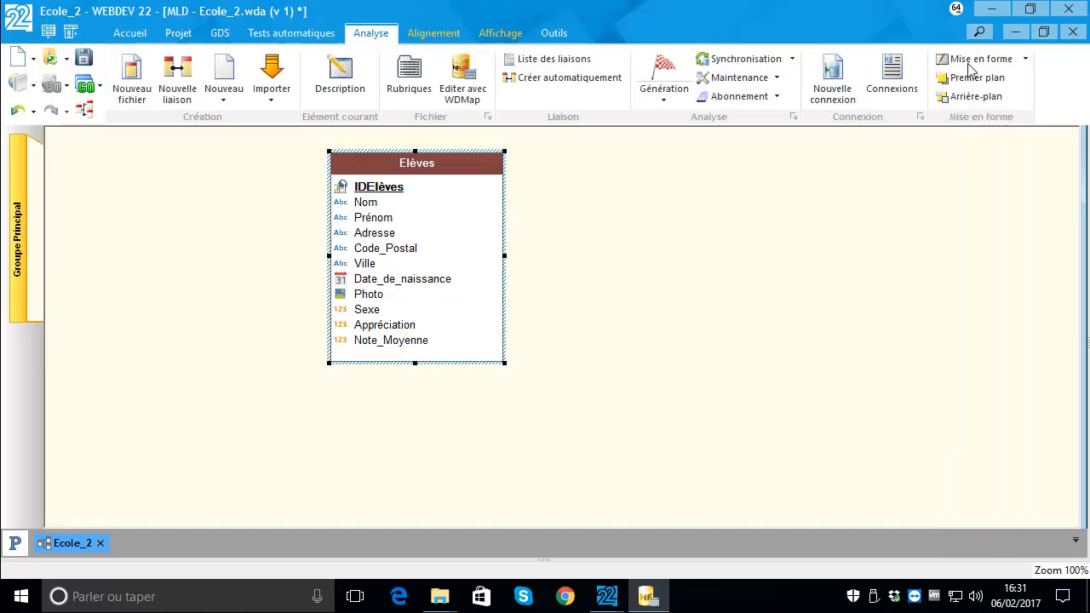
Create the physical data file for Elèves in the Exe folder of the Ecole_2 project.
right_click(440, 203)
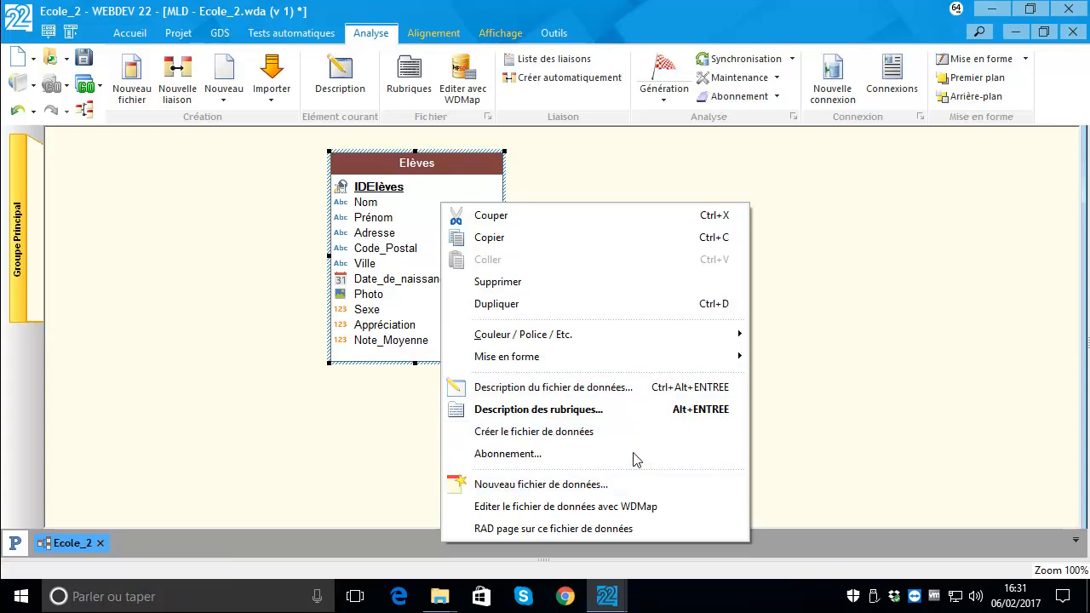
click(591, 433)
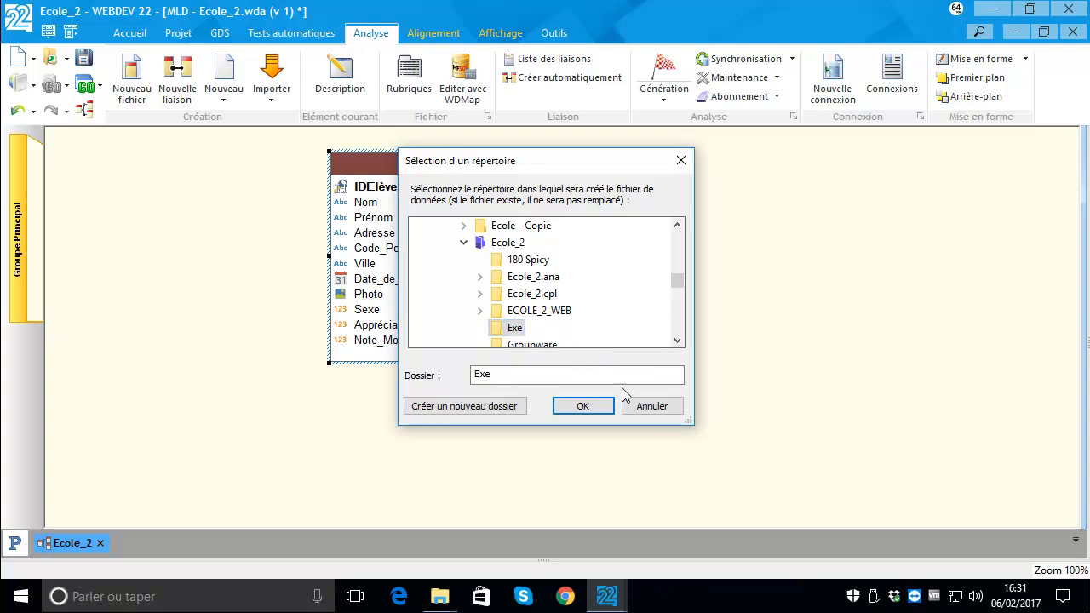
click(594, 407)
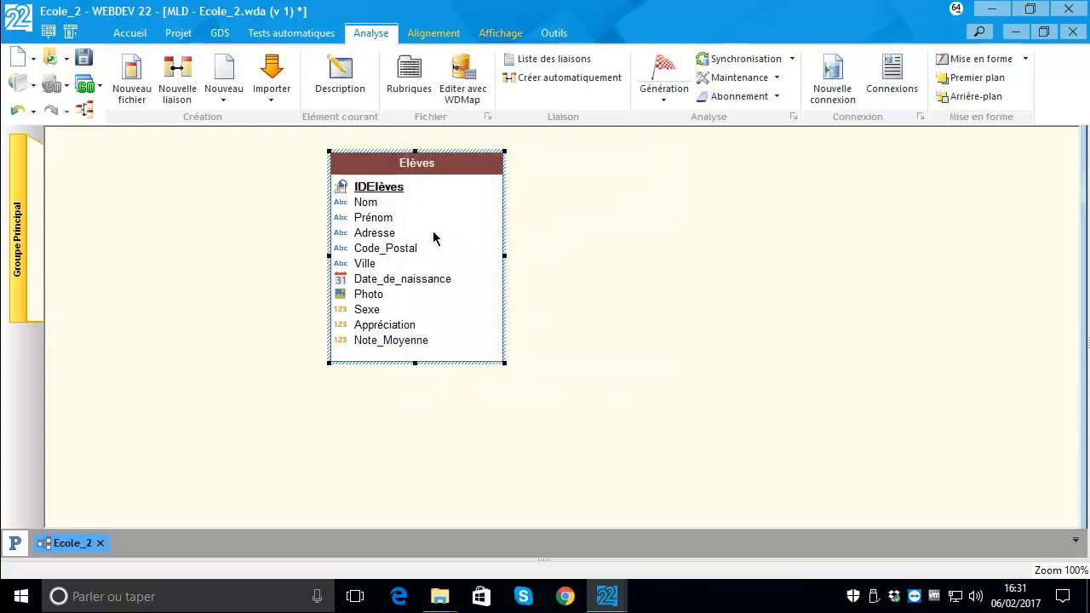
Open the Elèves data file in WDMap, fill it with ten sample student records and close it.
right_click(432, 221)
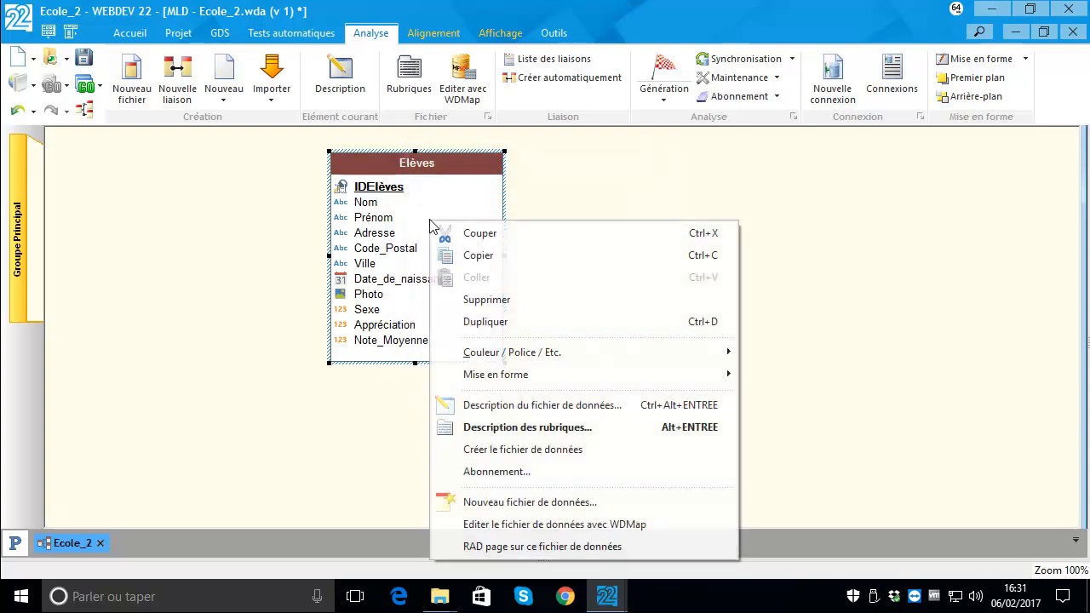
click(573, 528)
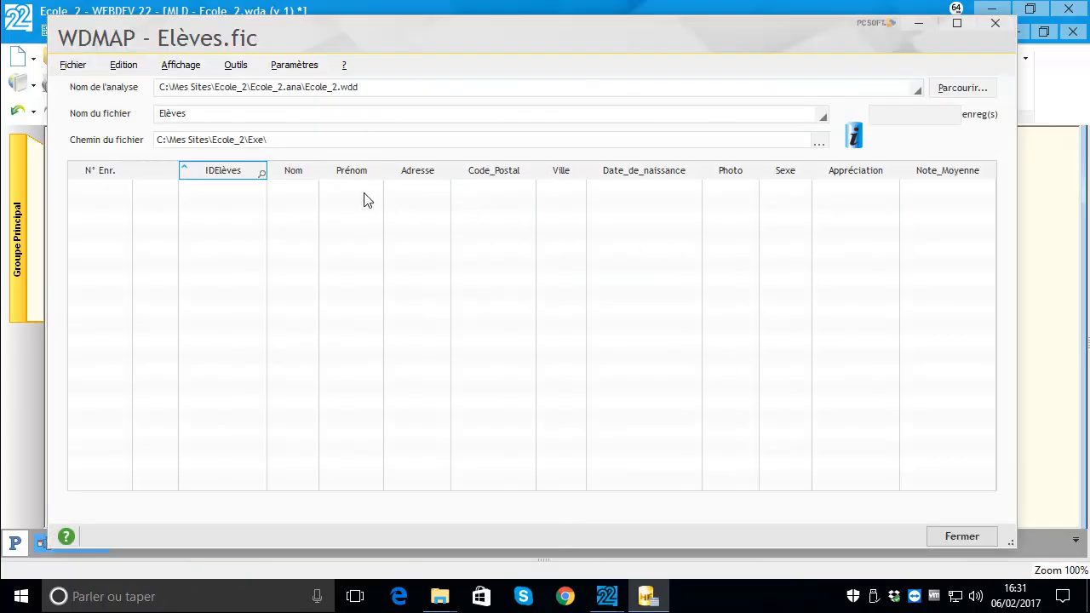
click(307, 194)
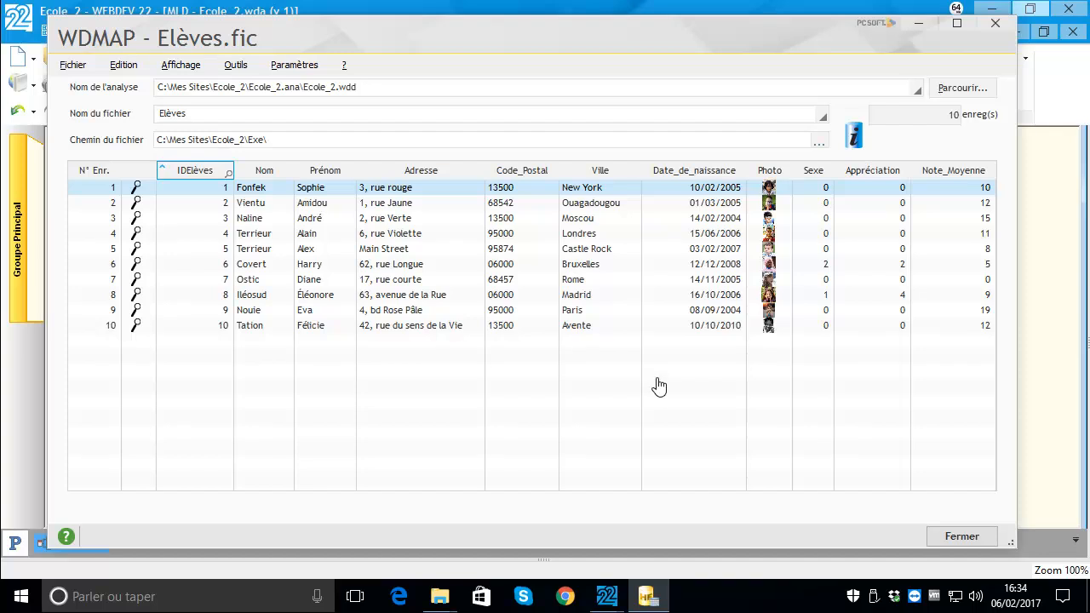
click(961, 538)
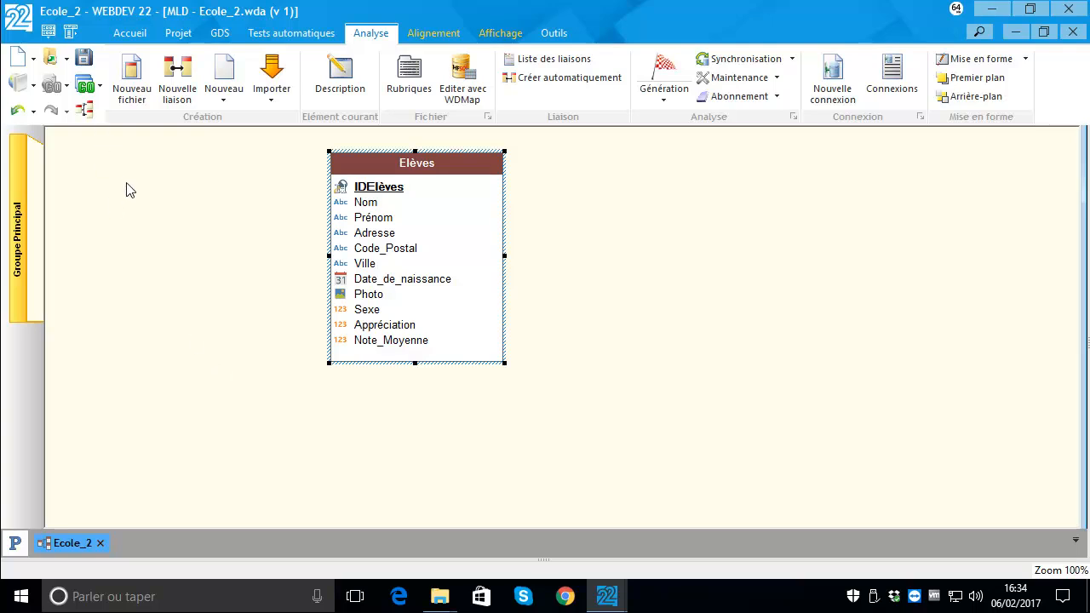
Create a new page from the predefined template "Menu XL + Encart à gauche", generating both a template and a page.
click(18, 60)
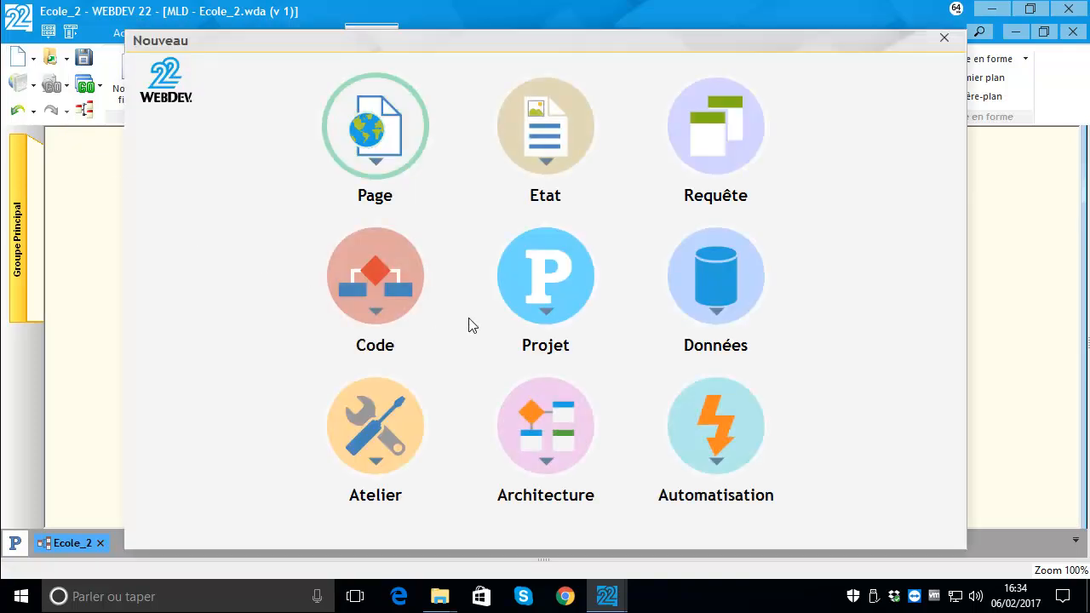
click(387, 128)
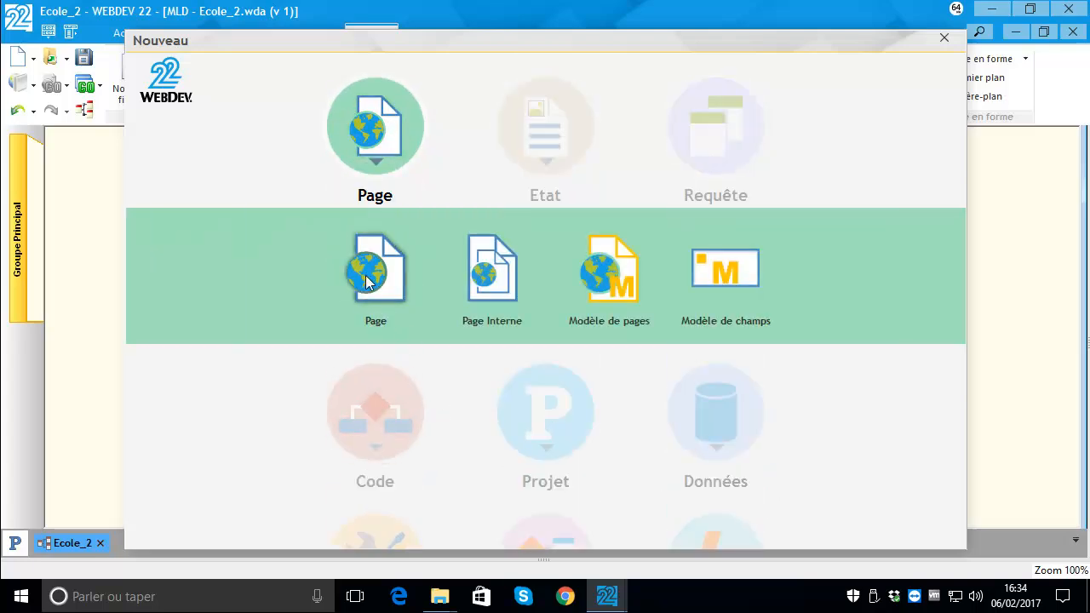
click(368, 282)
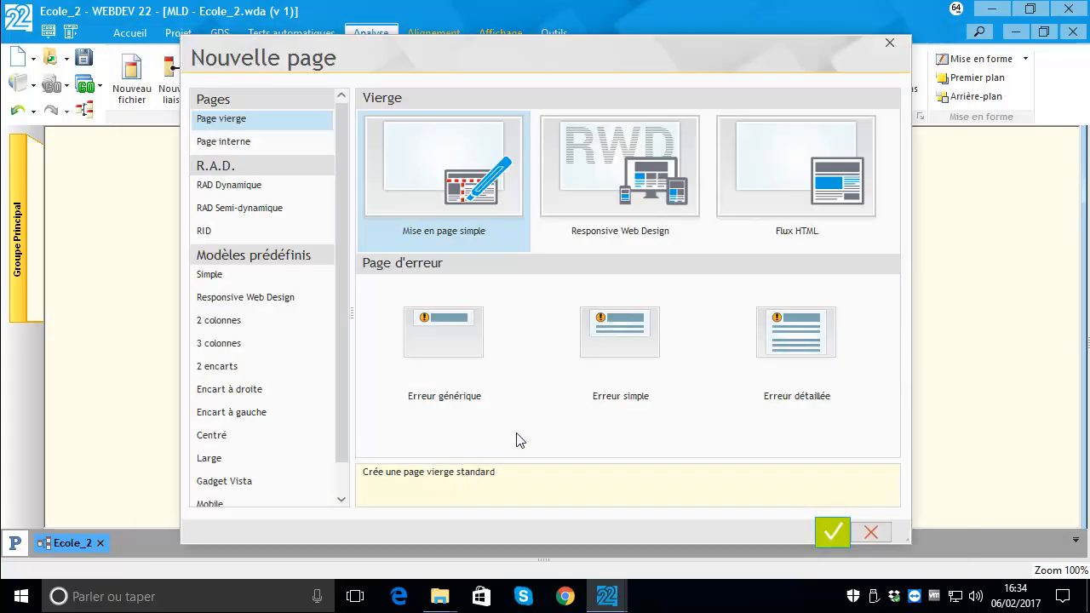
click(242, 330)
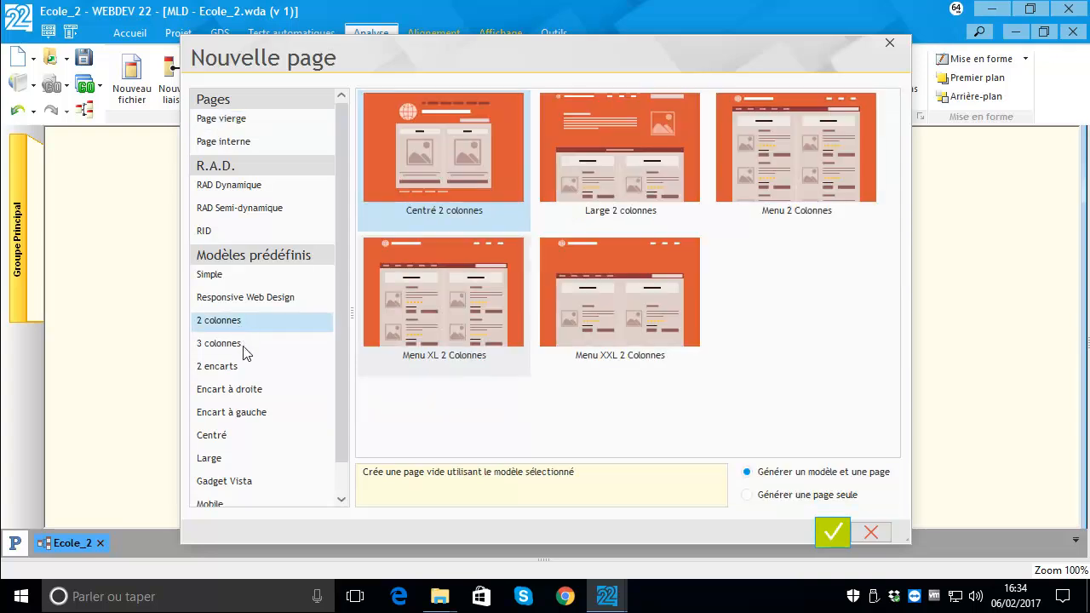
click(213, 395)
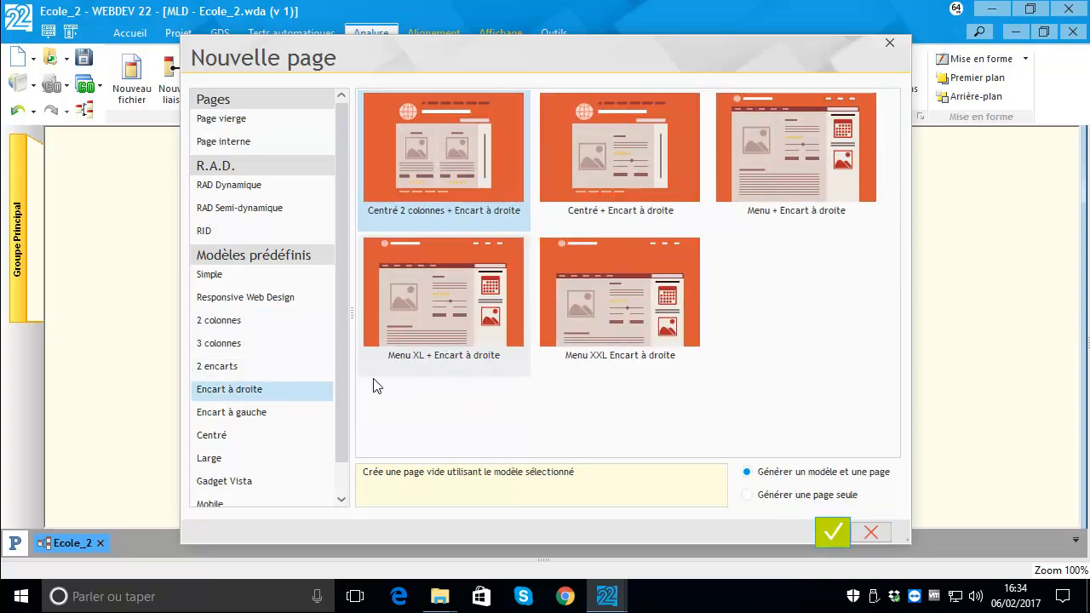
click(258, 413)
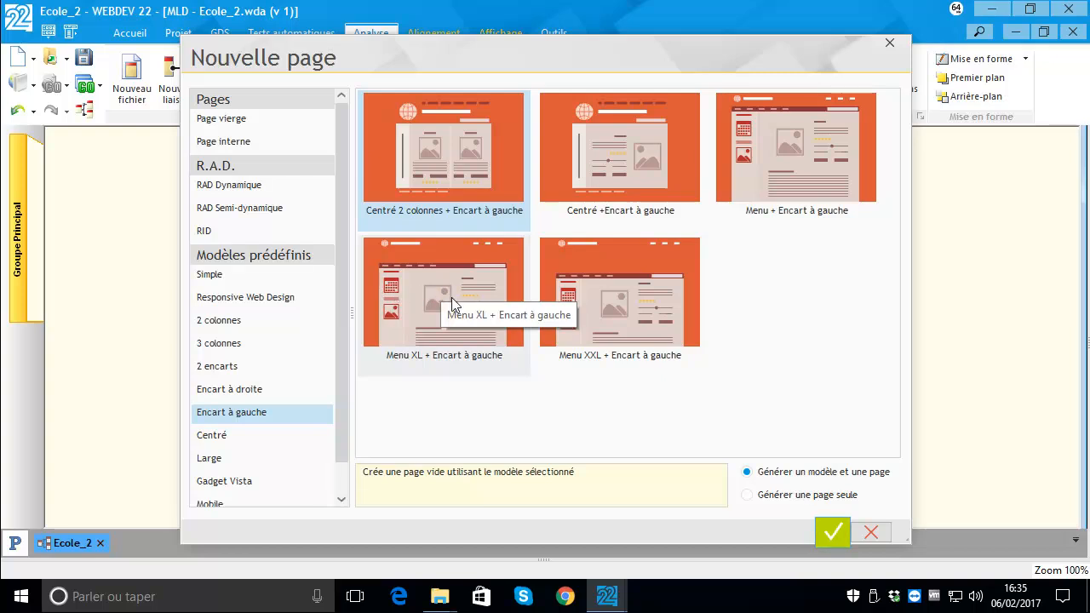
click(419, 287)
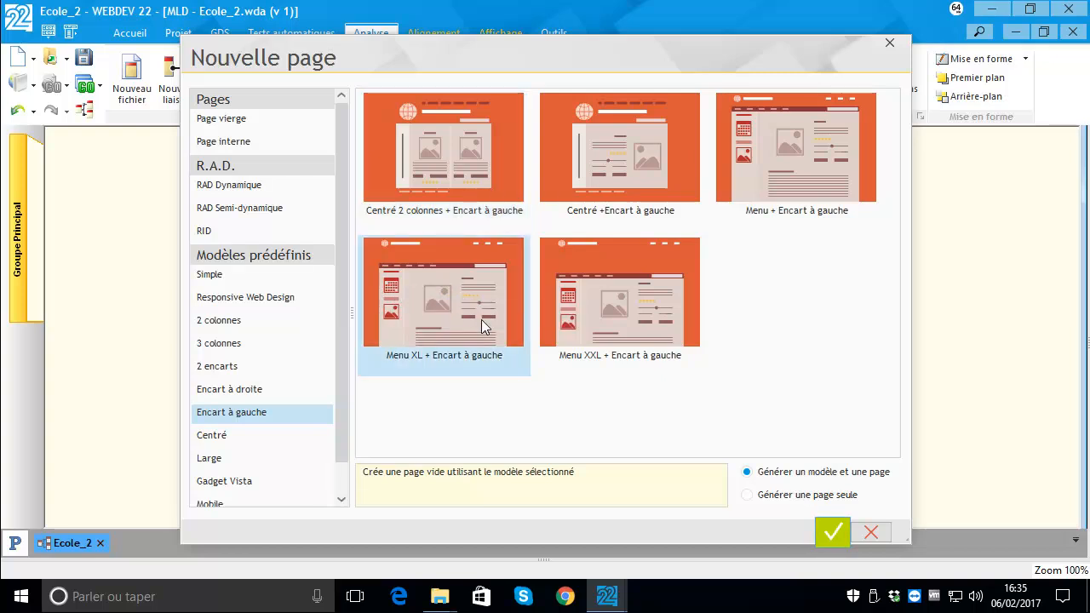
click(838, 533)
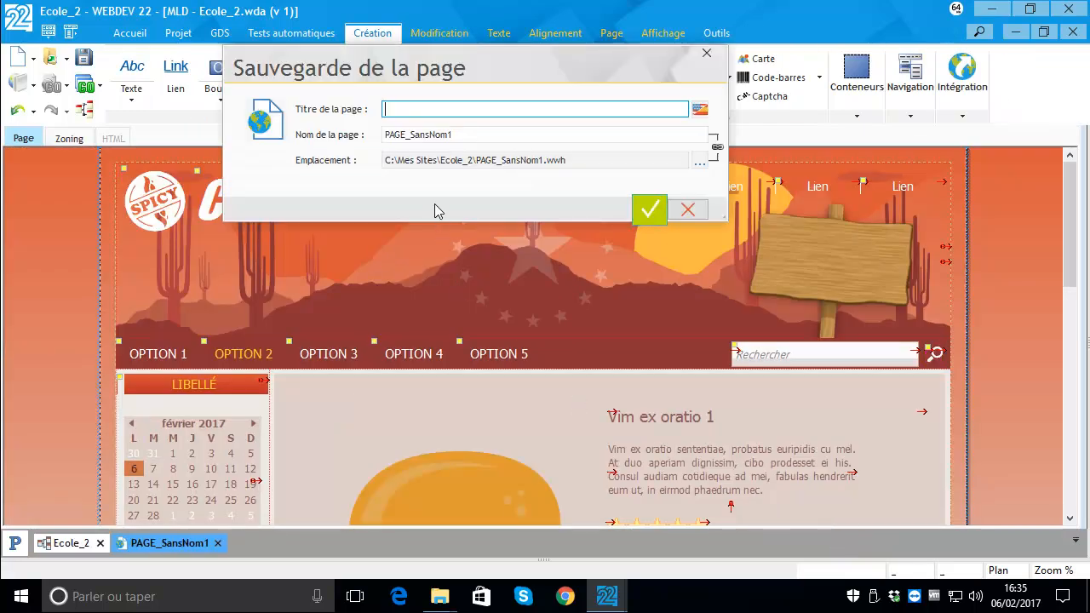
Save the new page with the title "Principale" as PAGE_Principale.
text(Prin)
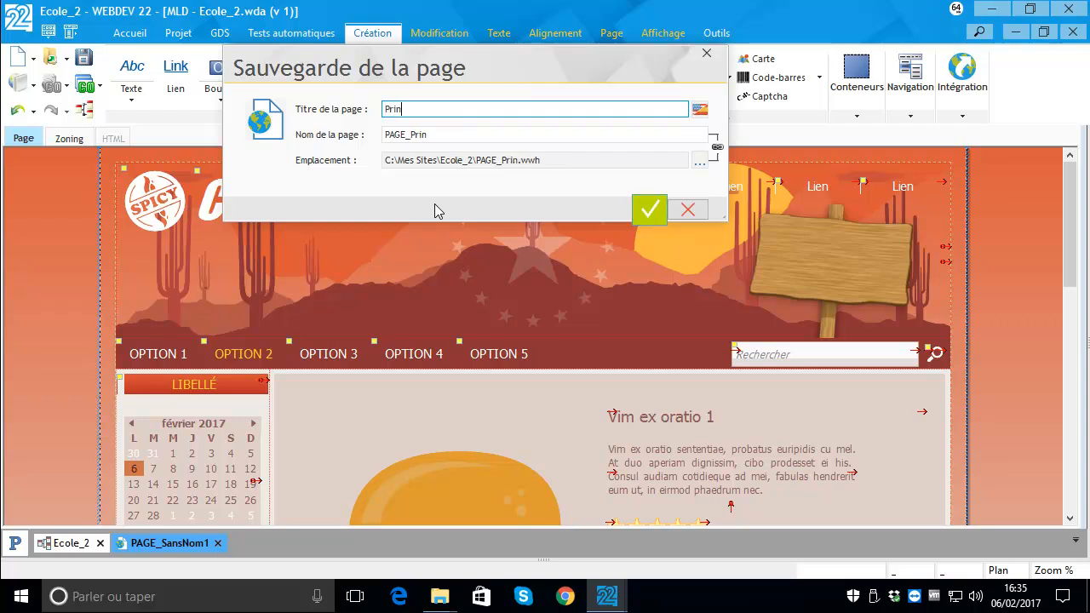
text(ncipal)
text(e)
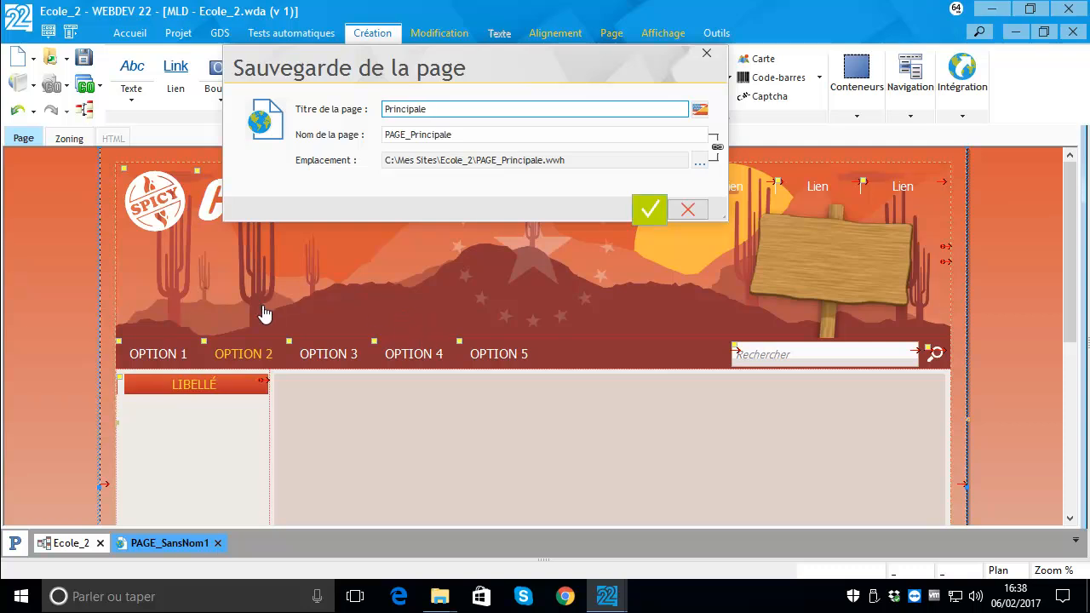
click(649, 211)
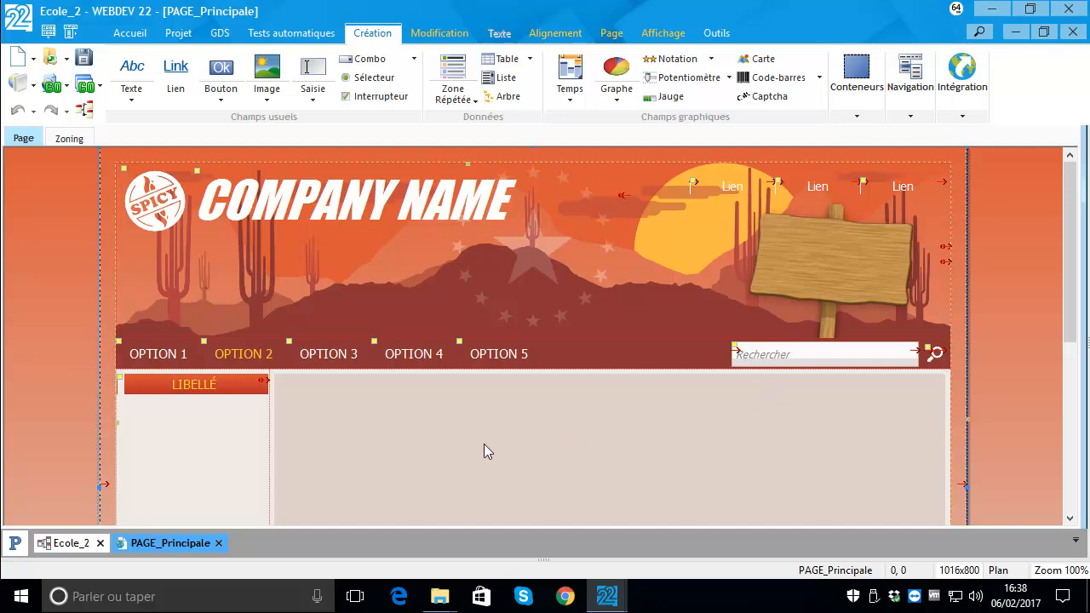
Place a Zone Répétée control in the empty main content area of PAGE_Principale.
scroll(484, 444, down, 3)
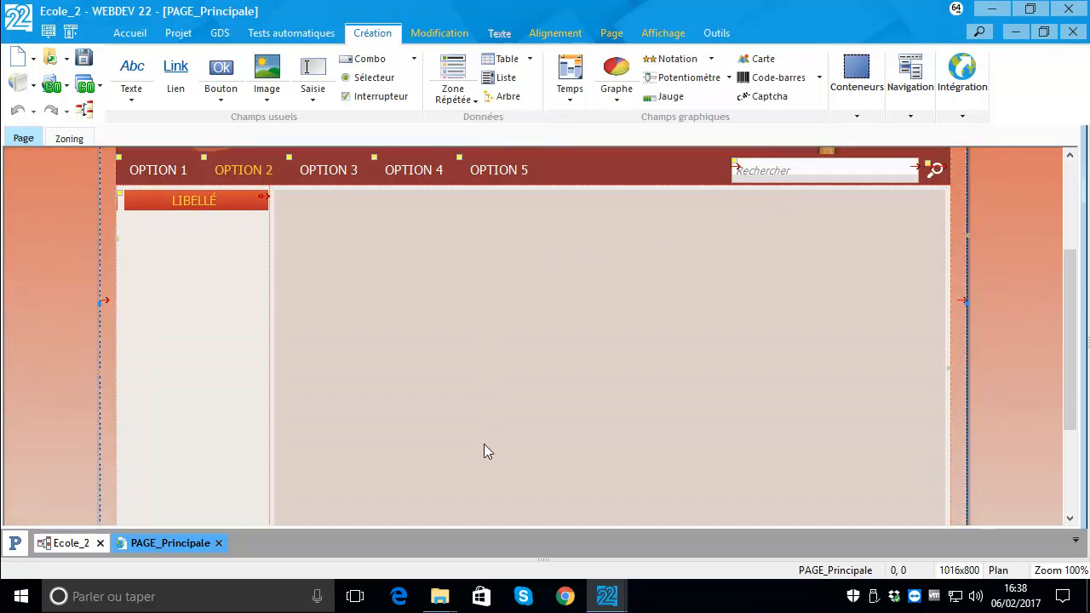
scroll(483, 451, down, 1)
scroll(484, 452, up, 4)
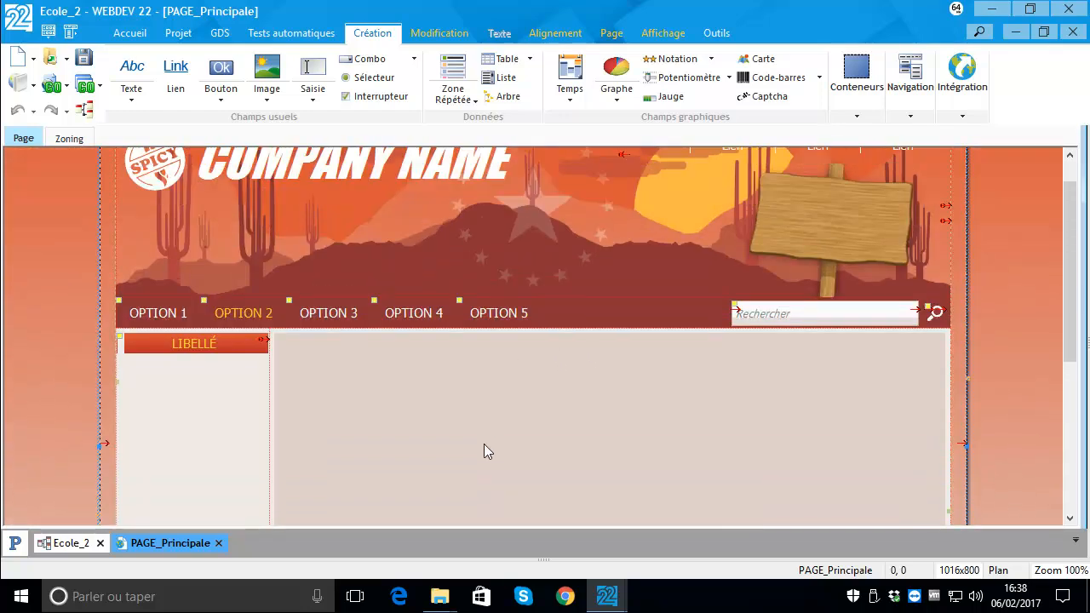
scroll(483, 451, down, 2)
scroll(483, 452, down, 4)
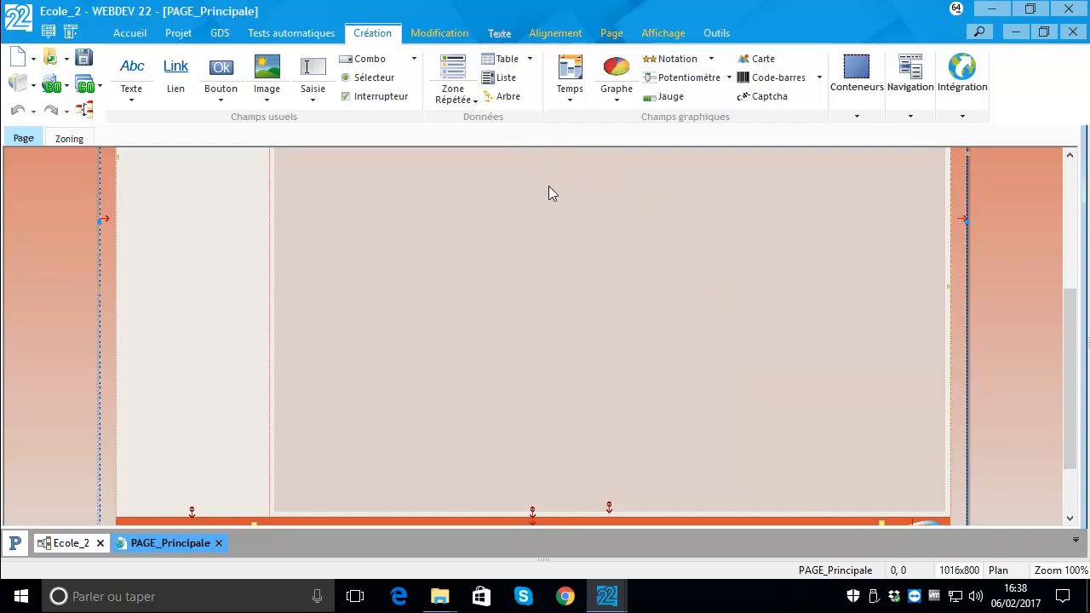
click(451, 68)
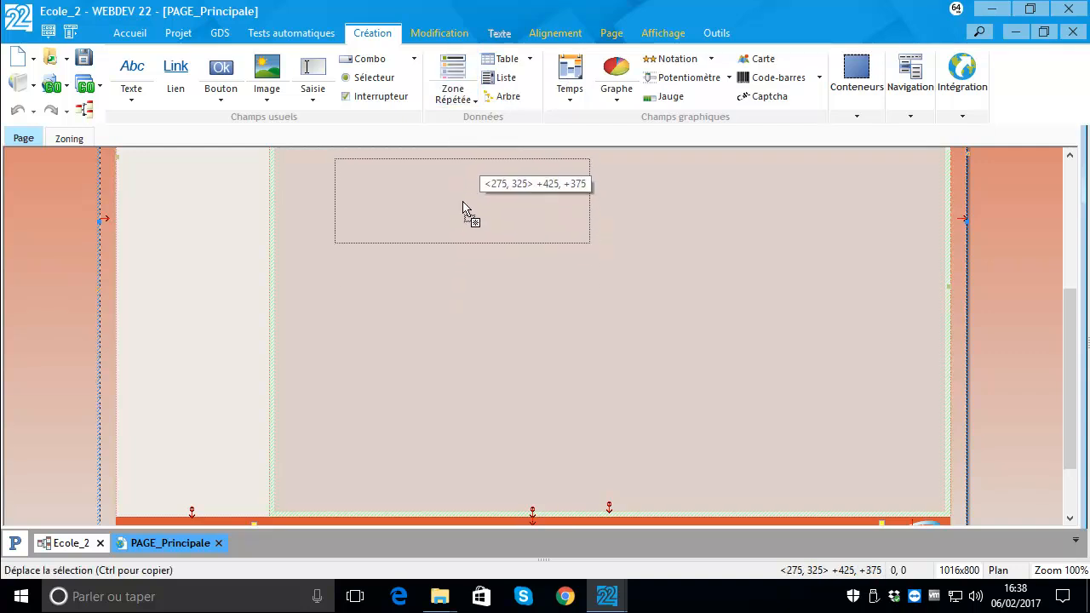